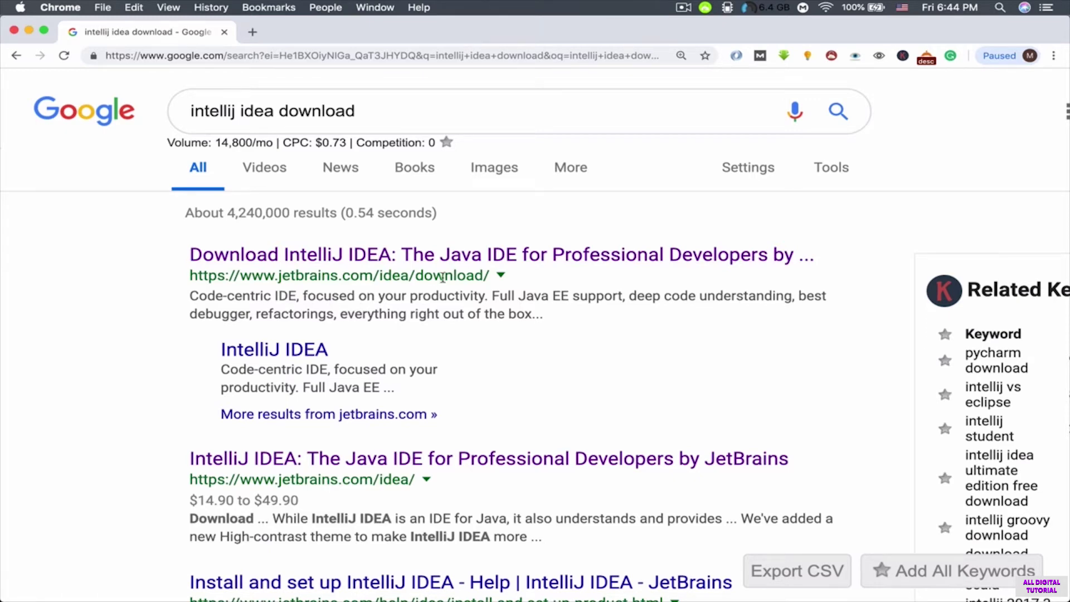
# Step: Open the JetBrains IntelliJ IDEA download page from the search results and download the Community edition for macOS
pyautogui.click(434, 256)
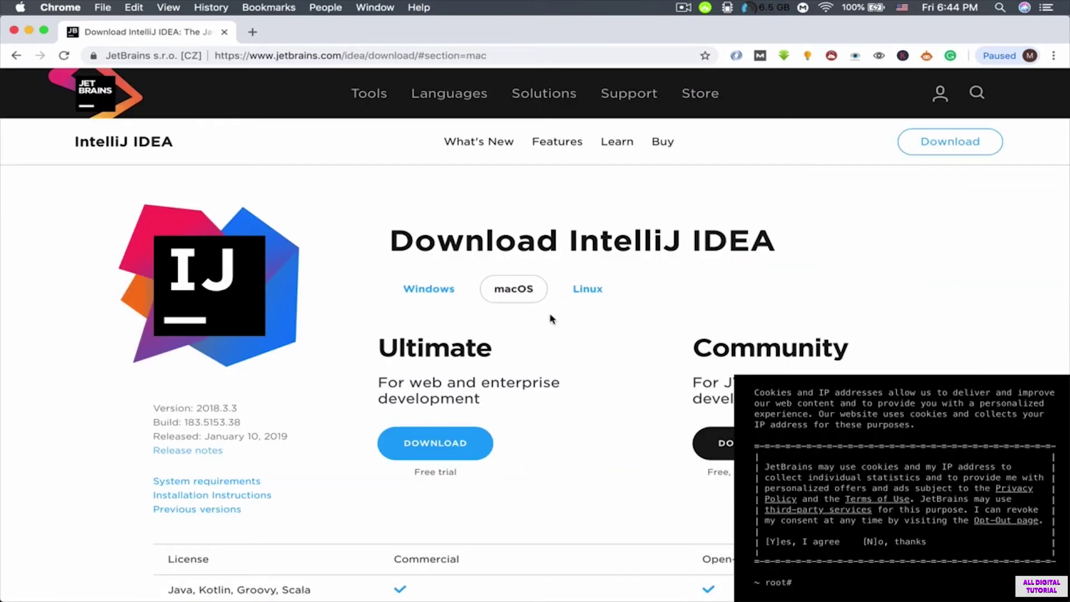
pyautogui.scroll(-2, 552, 319)
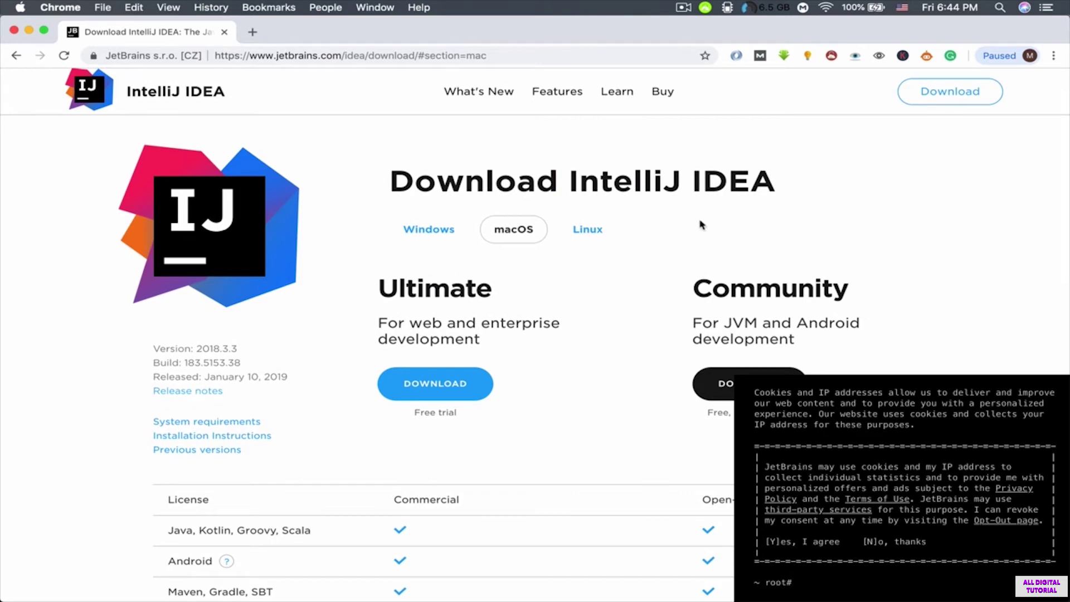
pyautogui.scroll(-3, 551, 347)
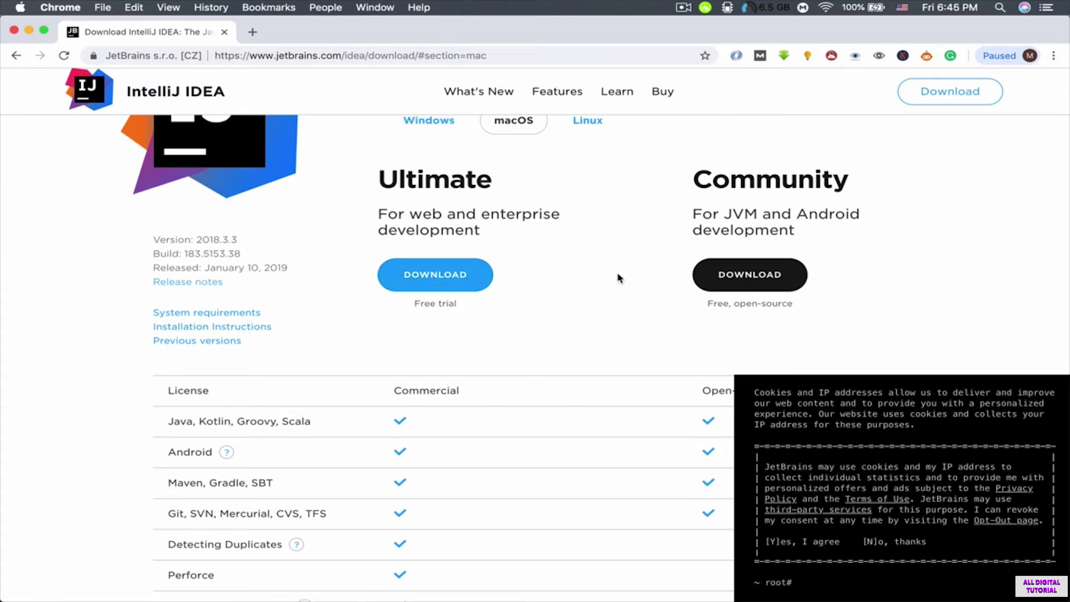
pyautogui.scroll(-1, 905, 320)
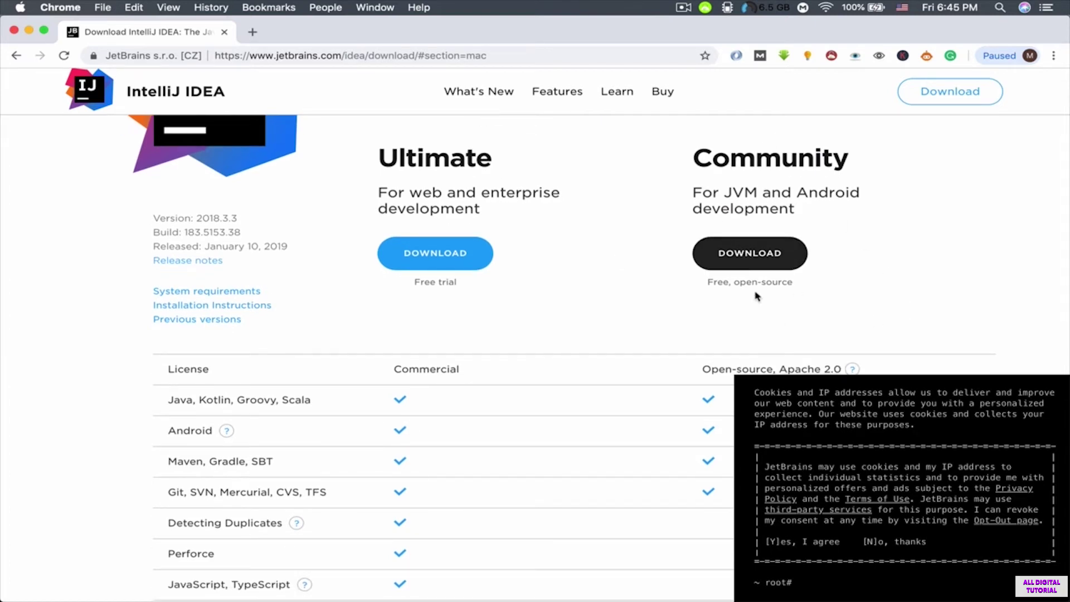
pyautogui.click(760, 255)
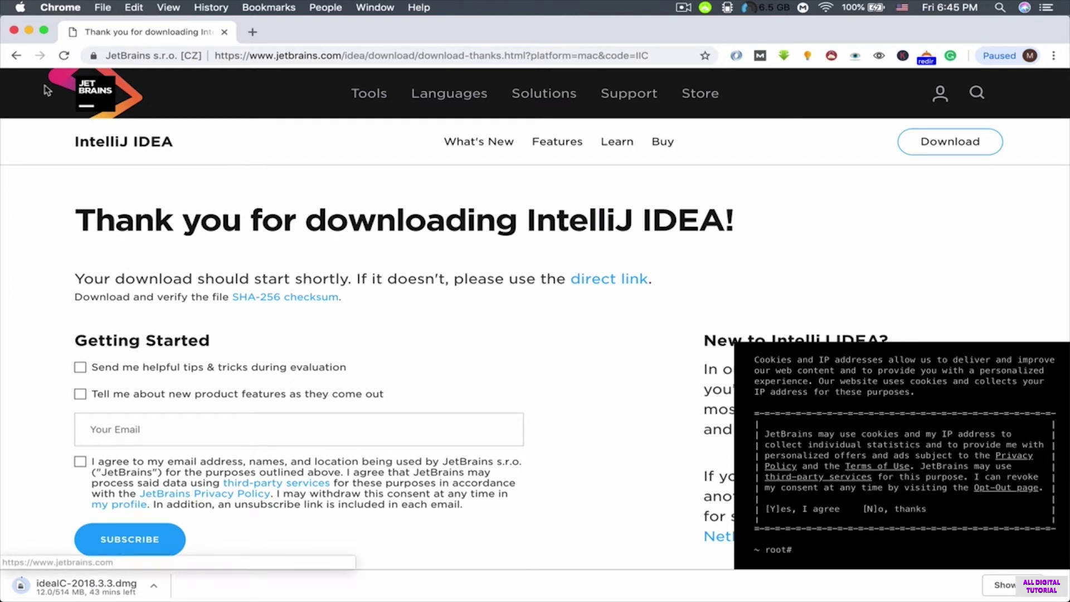
# Step: Return to the IntelliJ IDEA download page and review the Windows and macOS download options
pyautogui.click(21, 58)
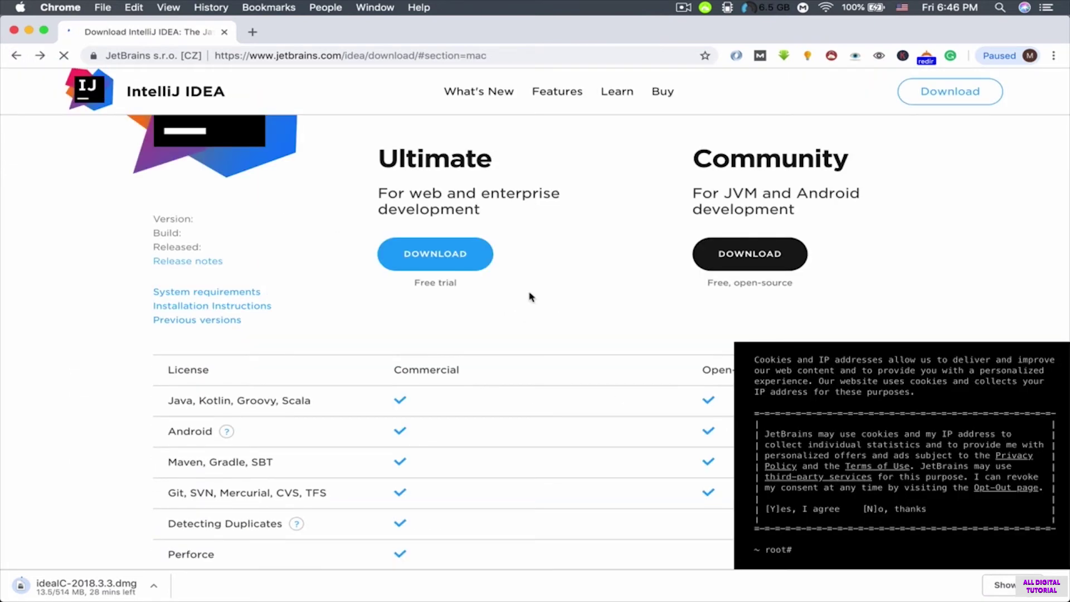
pyautogui.scroll(-4, 641, 313)
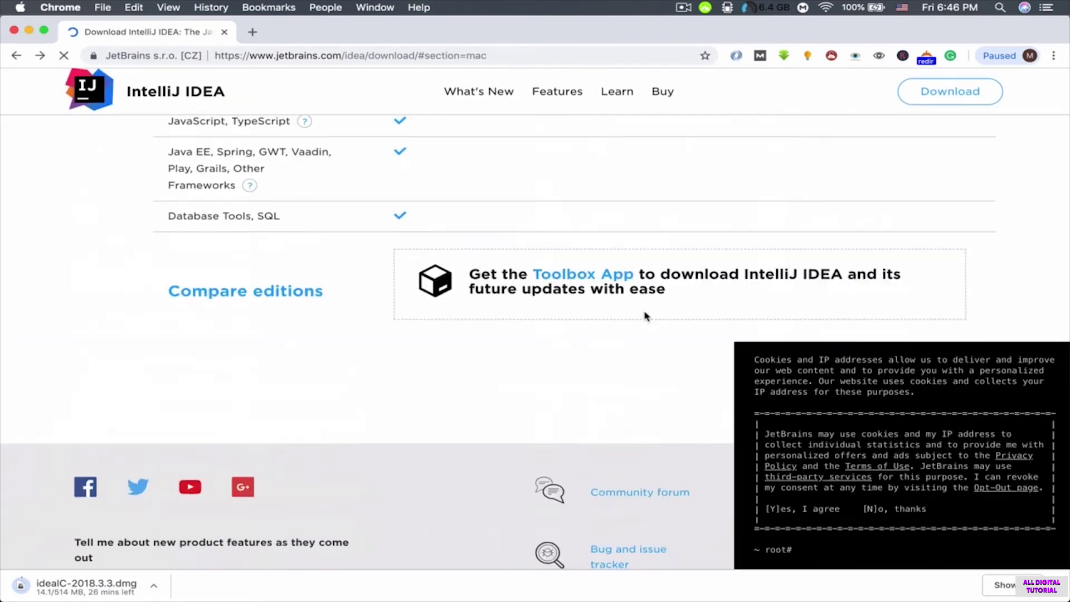
pyautogui.scroll(10, 432, 318)
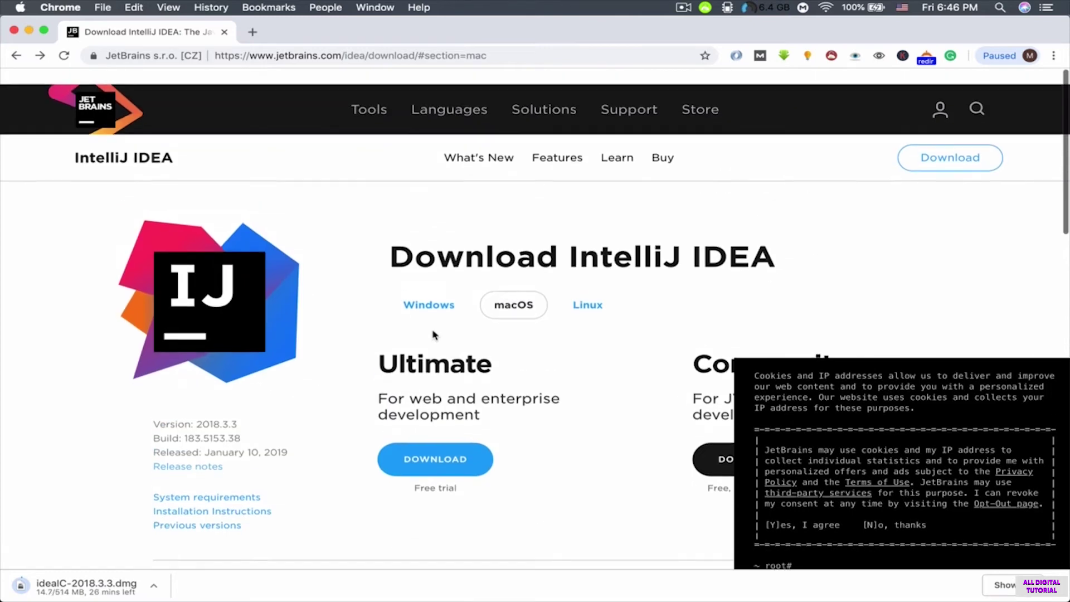
pyautogui.click(423, 294)
pyautogui.click(518, 299)
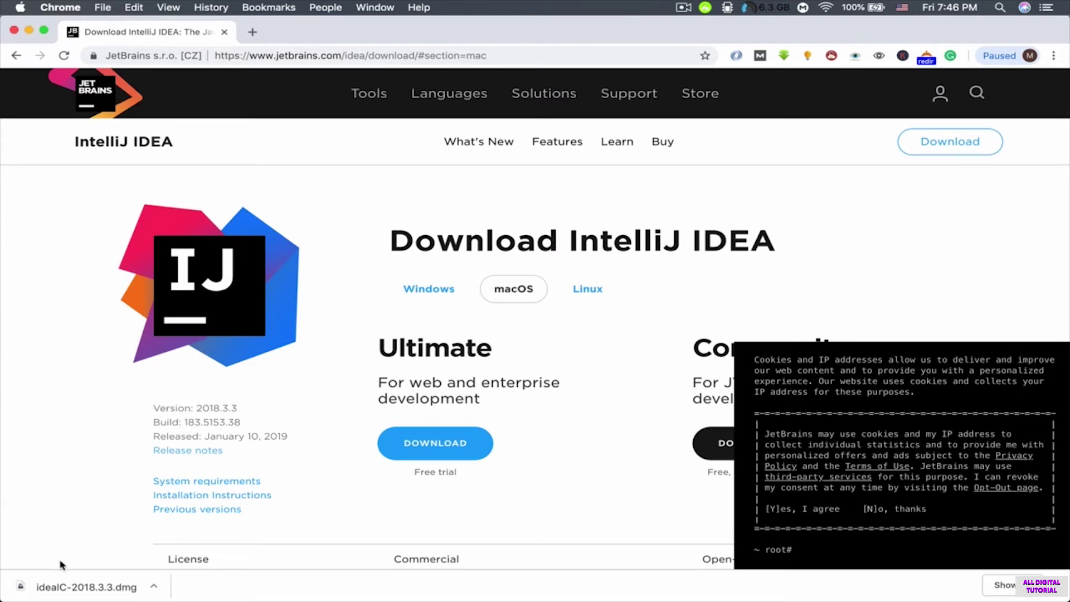
# Step: Open the downloaded ideaIC-2018.3.3.dmg and copy IntelliJ IDEA CE into Applications, replacing the older version
pyautogui.click(102, 592)
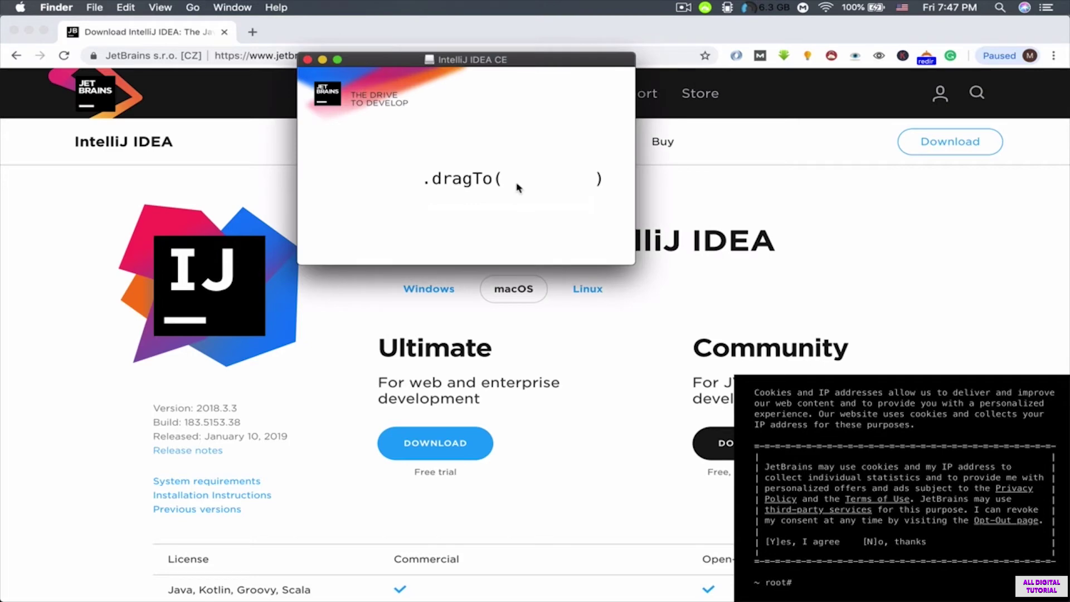
pyautogui.click(384, 189)
pyautogui.moveTo(385, 189); pyautogui.dragTo(547, 187)
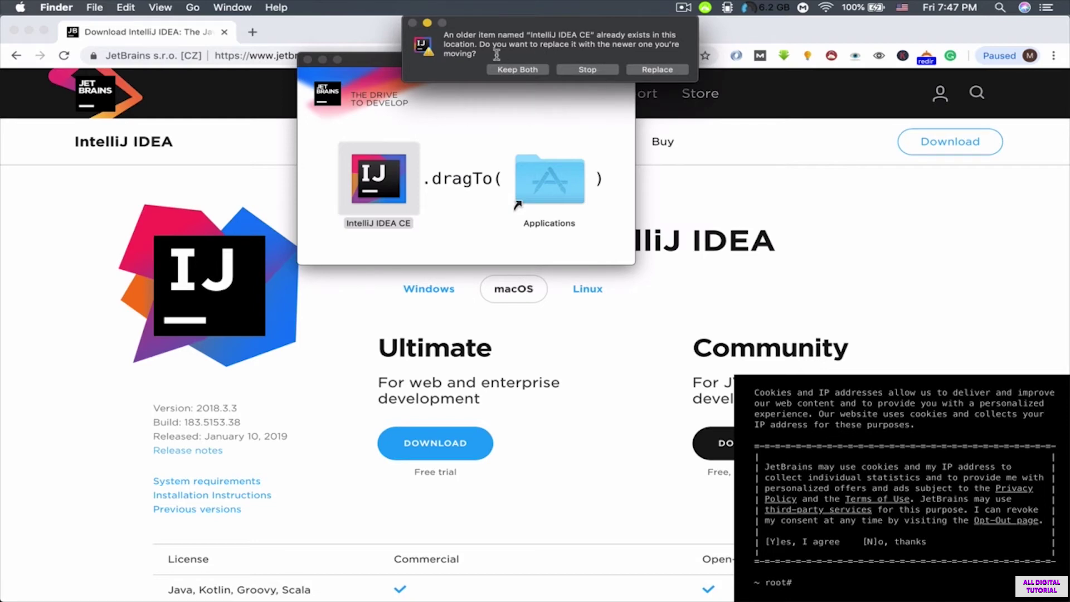
pyautogui.click(656, 69)
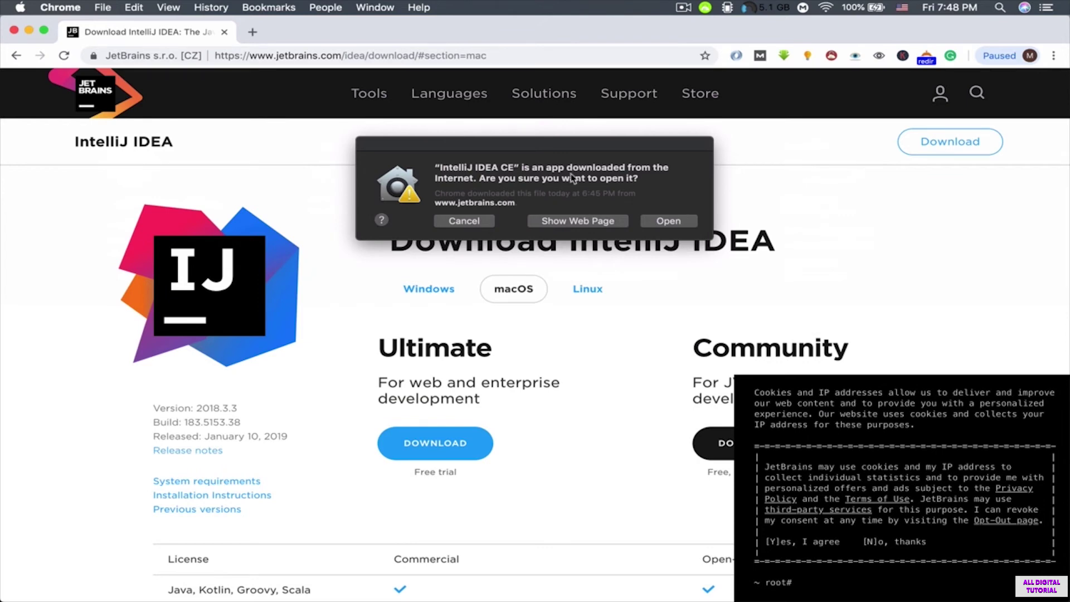
# Step: Allow the downloaded IntelliJ IDEA CE to open and check it for updates
pyautogui.click(668, 221)
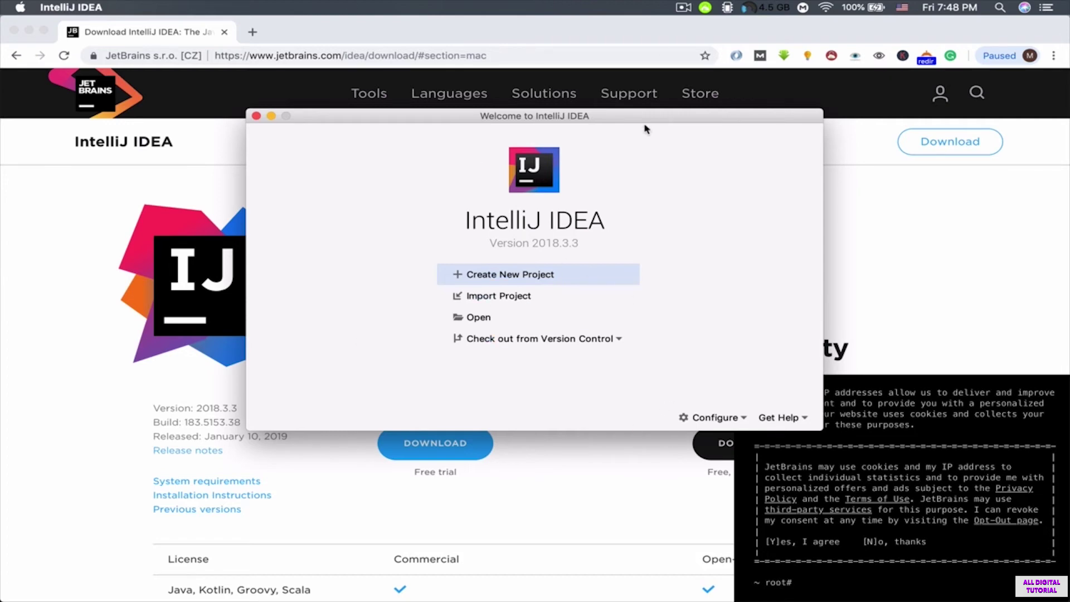
pyautogui.click(727, 420)
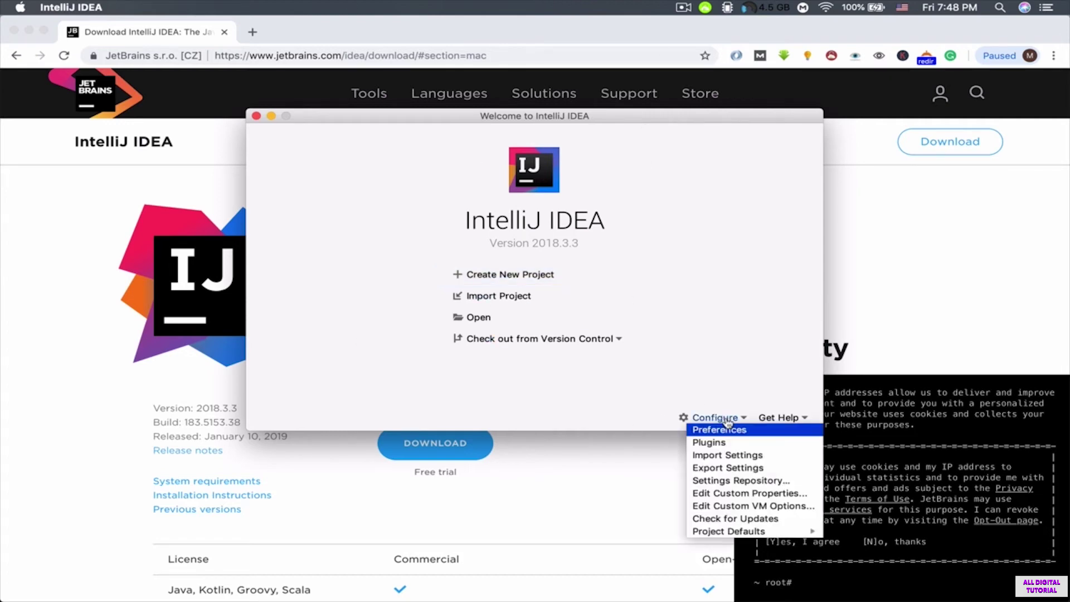
pyautogui.click(724, 520)
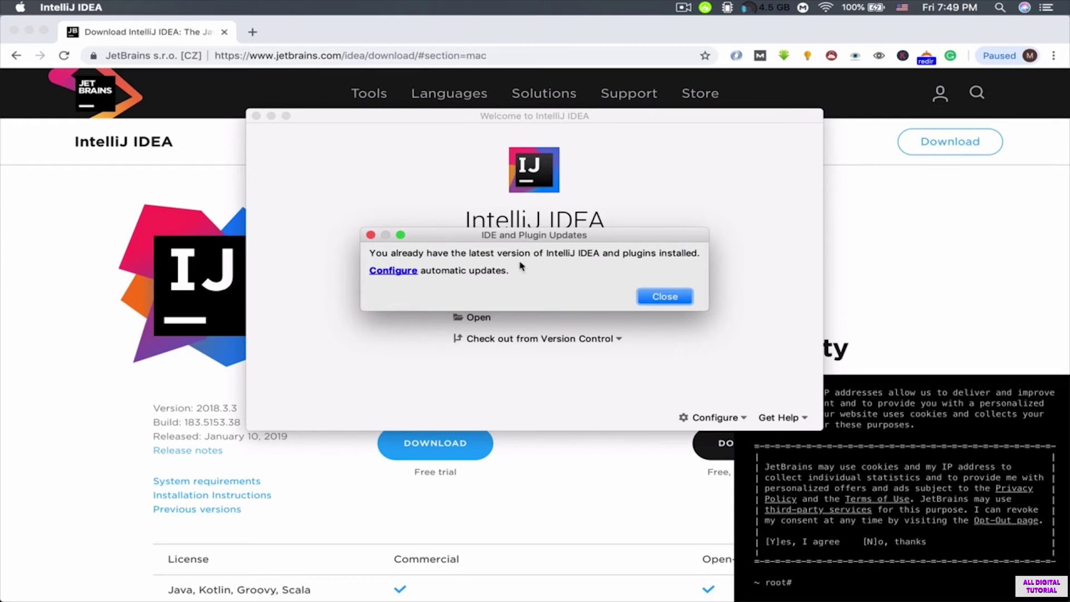
pyautogui.click(663, 297)
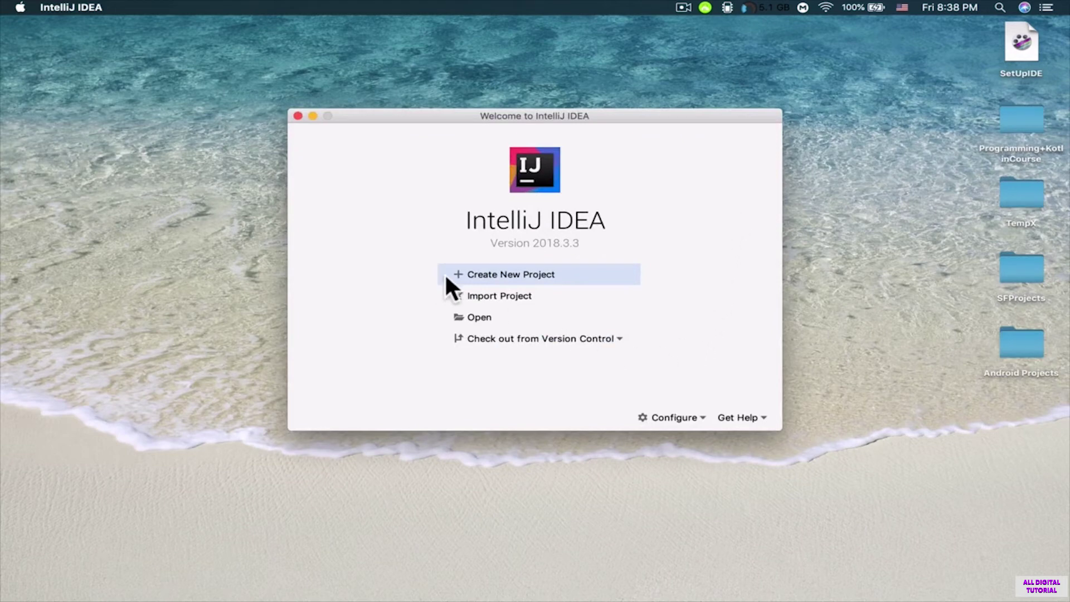
# Step: Start a new Java project with the Kotlin/JVM framework, keeping the KotlinJavaRuntime library
pyautogui.click(527, 275)
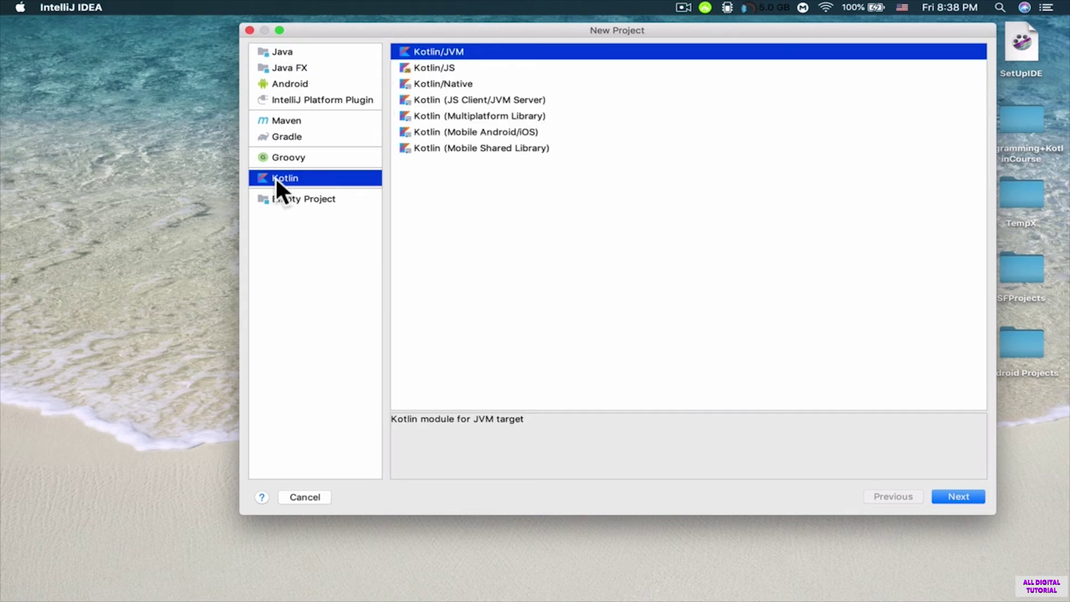
pyautogui.click(279, 53)
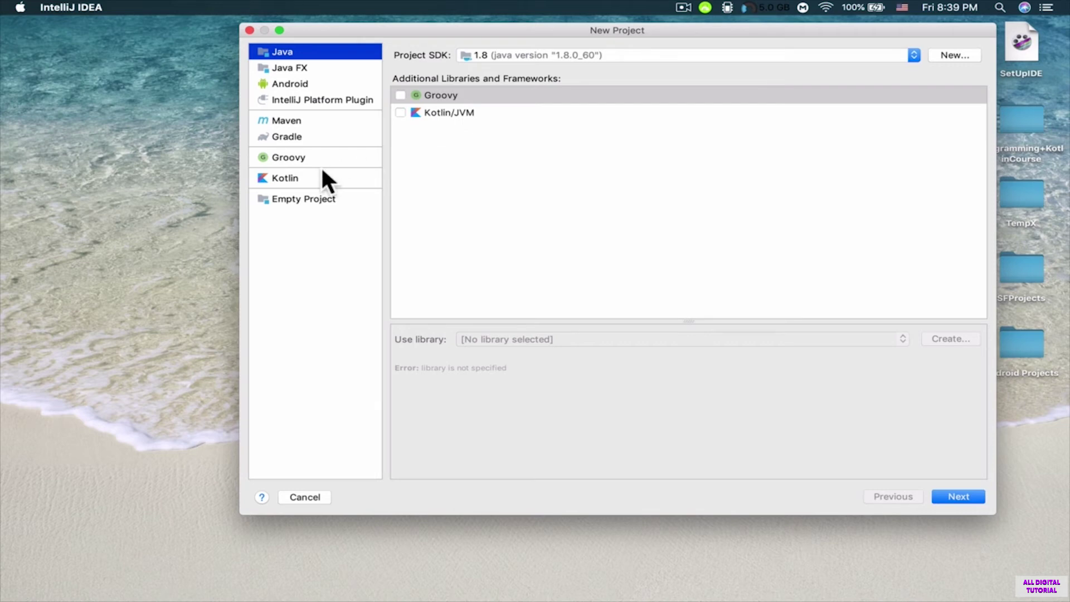
pyautogui.click(285, 178)
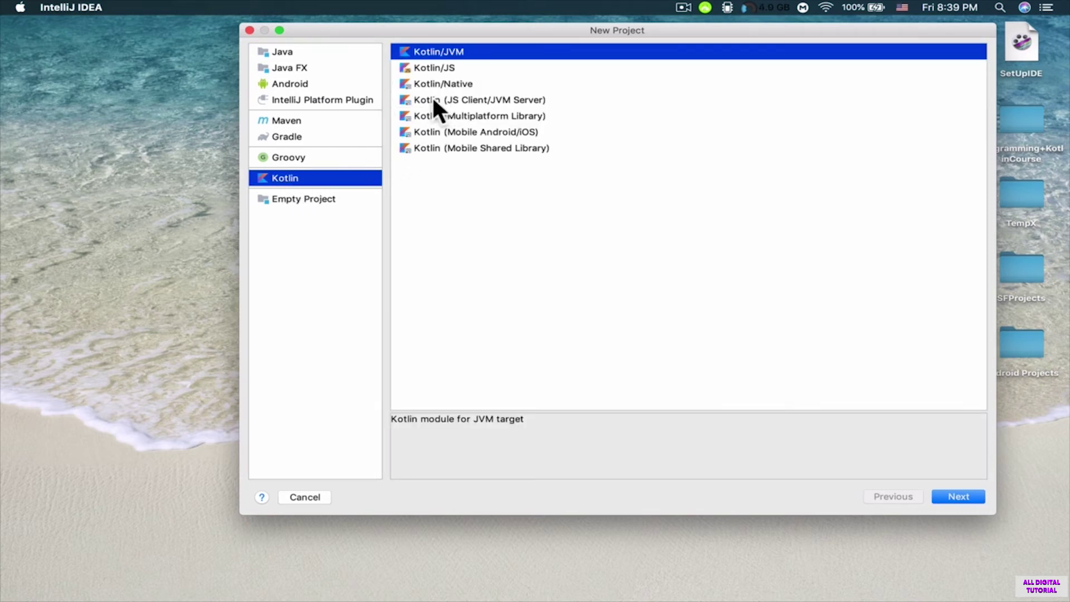
pyautogui.click(290, 52)
pyautogui.click(400, 113)
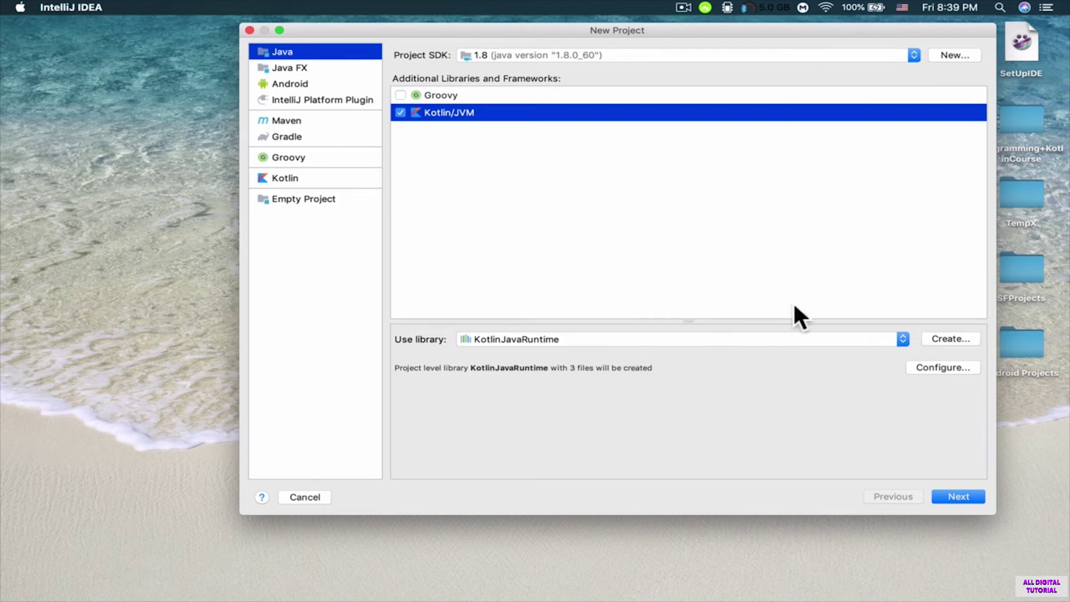
pyautogui.click(963, 338)
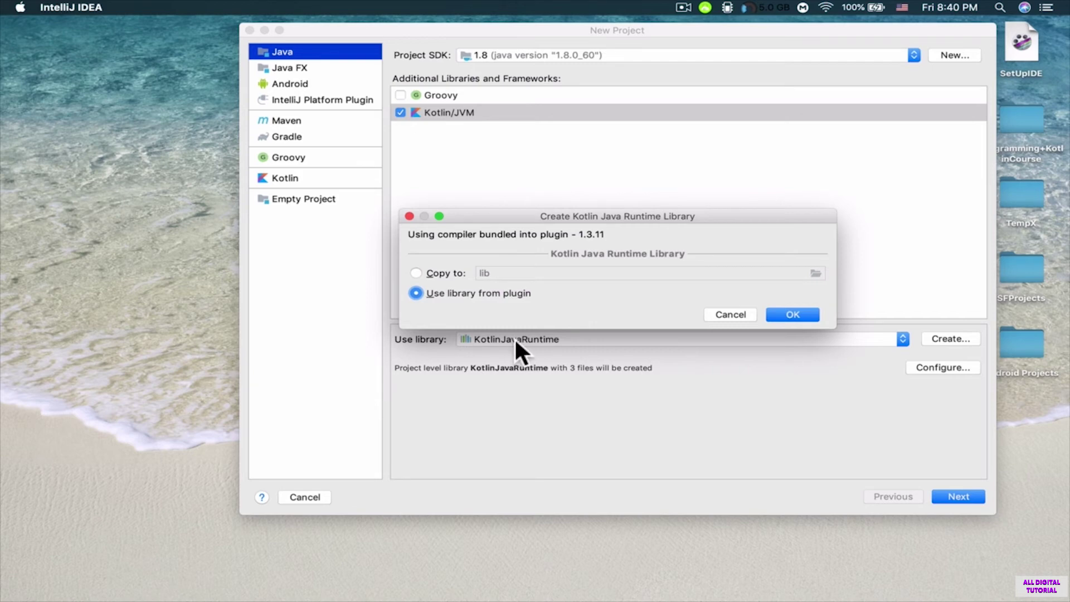
pyautogui.click(743, 310)
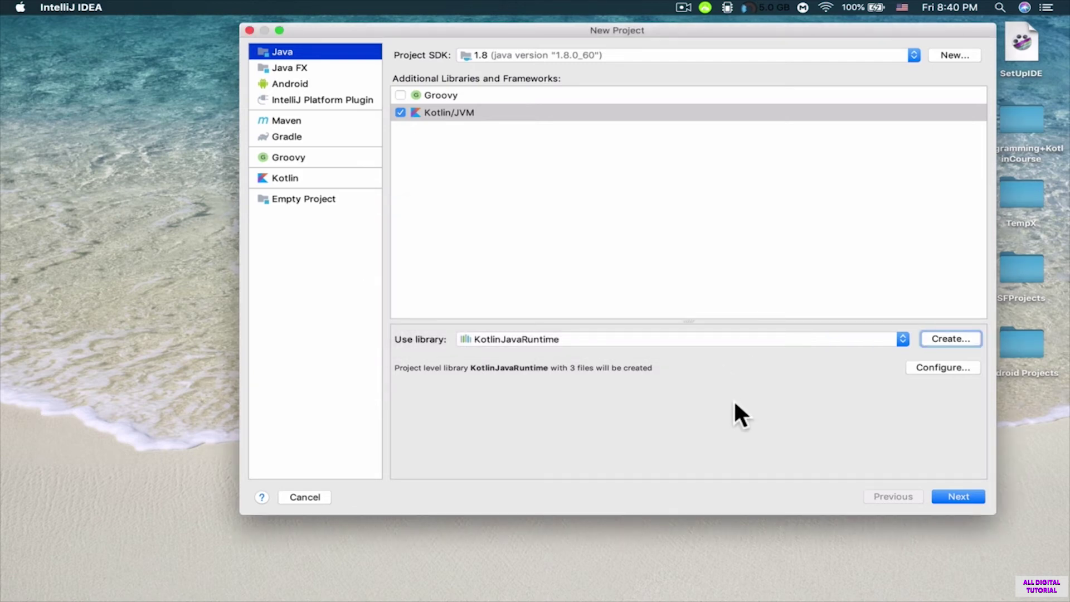
# Step: Proceed to the project naming page and name the project MyfirstProject
pyautogui.click(961, 496)
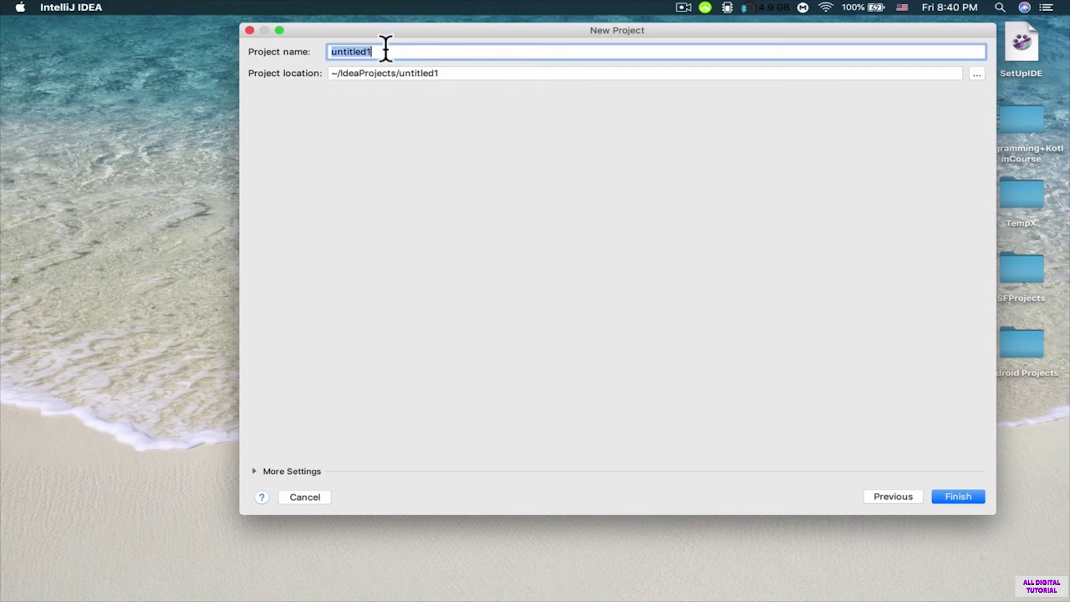
pyautogui.write('Myf')
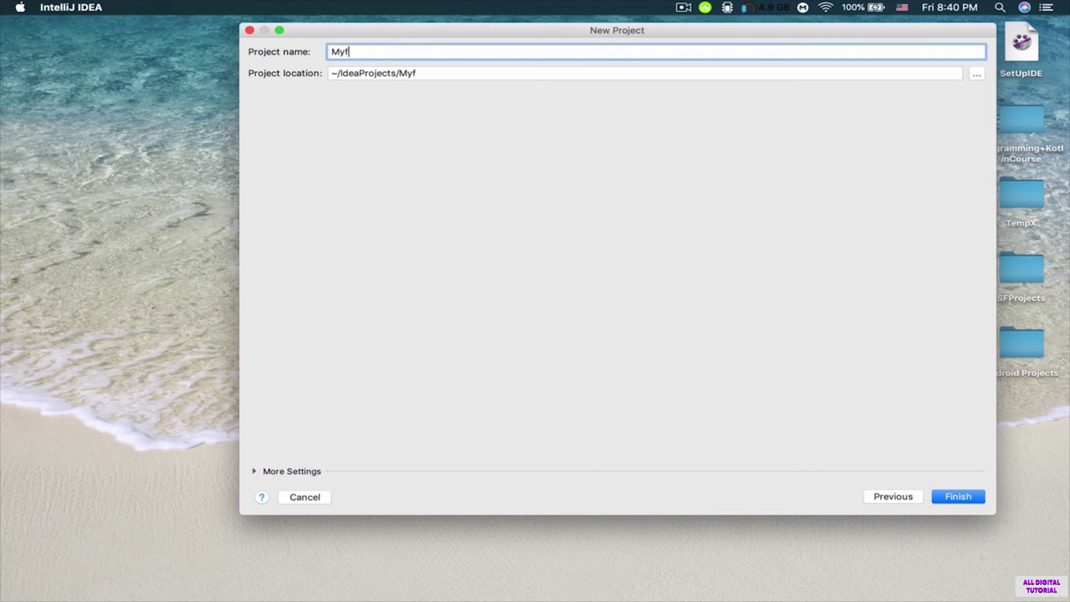
pyautogui.write('irstProject')
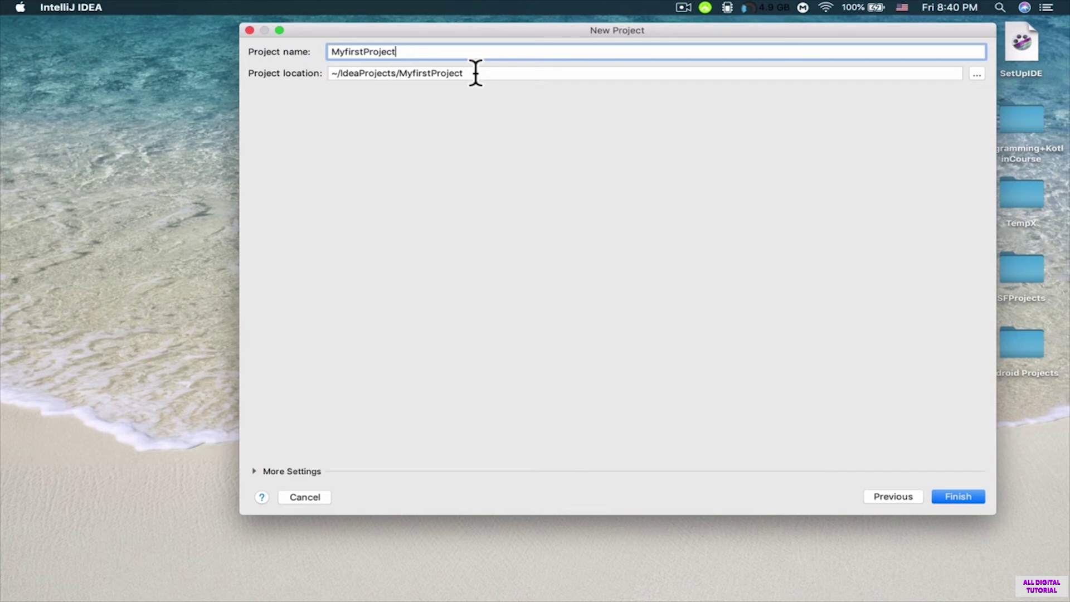
# Step: Remove the folder name from the project location and restore it by copying MyfirstProject from the project name
pyautogui.moveTo(475, 73); pyautogui.dragTo(402, 73)
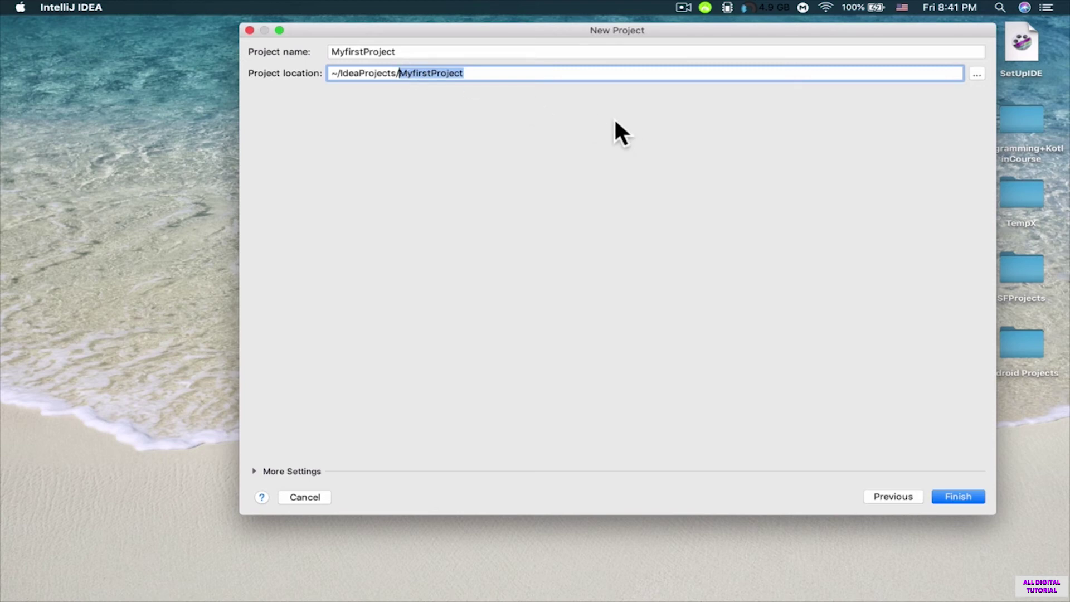
pyautogui.press('BackSpace')
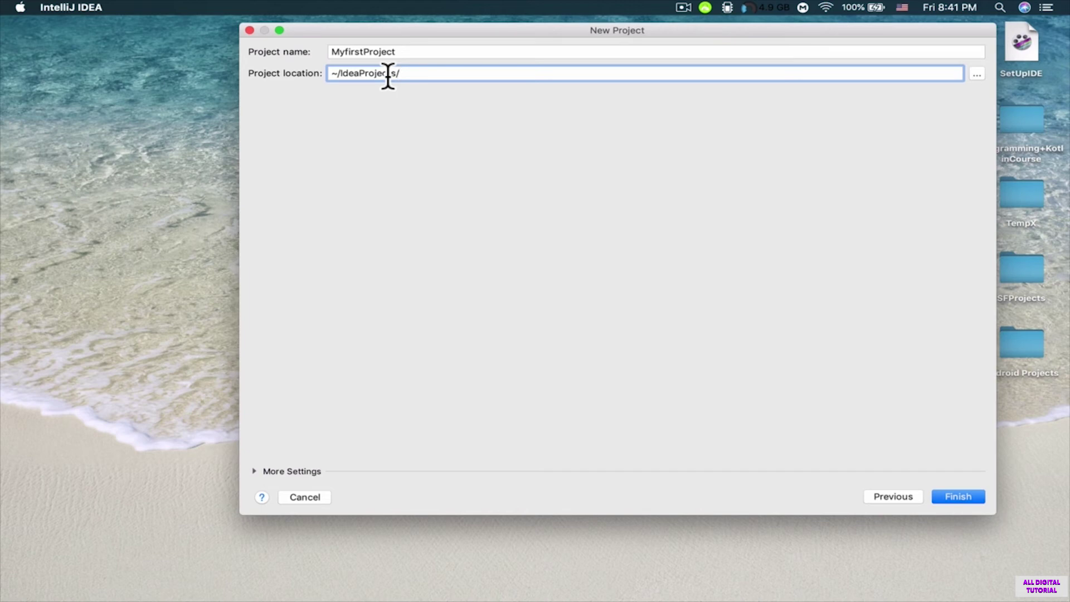
pyautogui.doubleClick(354, 51)
pyautogui.press('super+c')
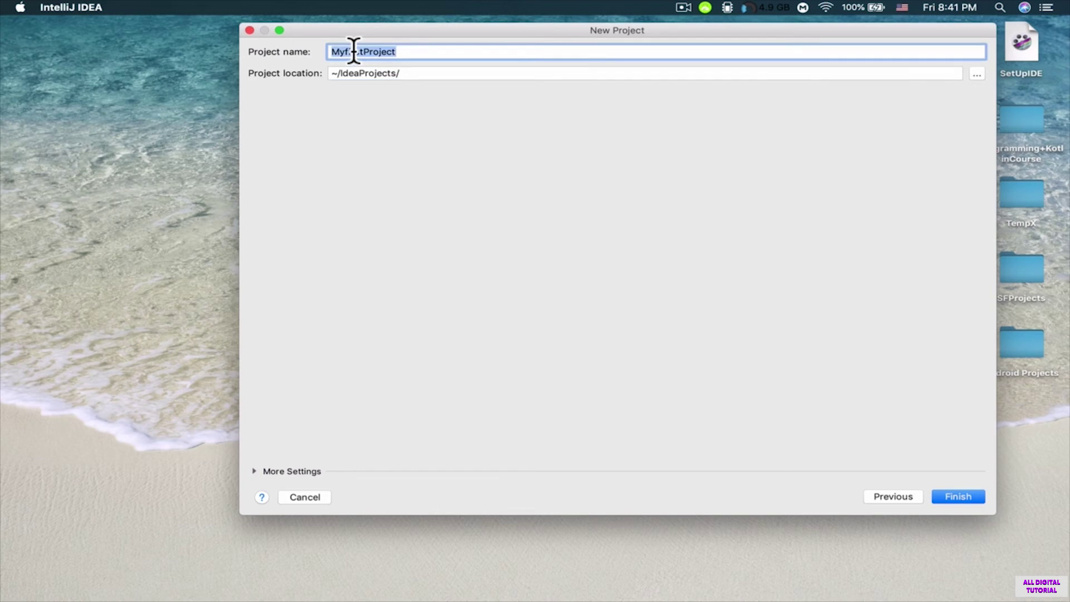
pyautogui.click(405, 74)
pyautogui.press('super+v')
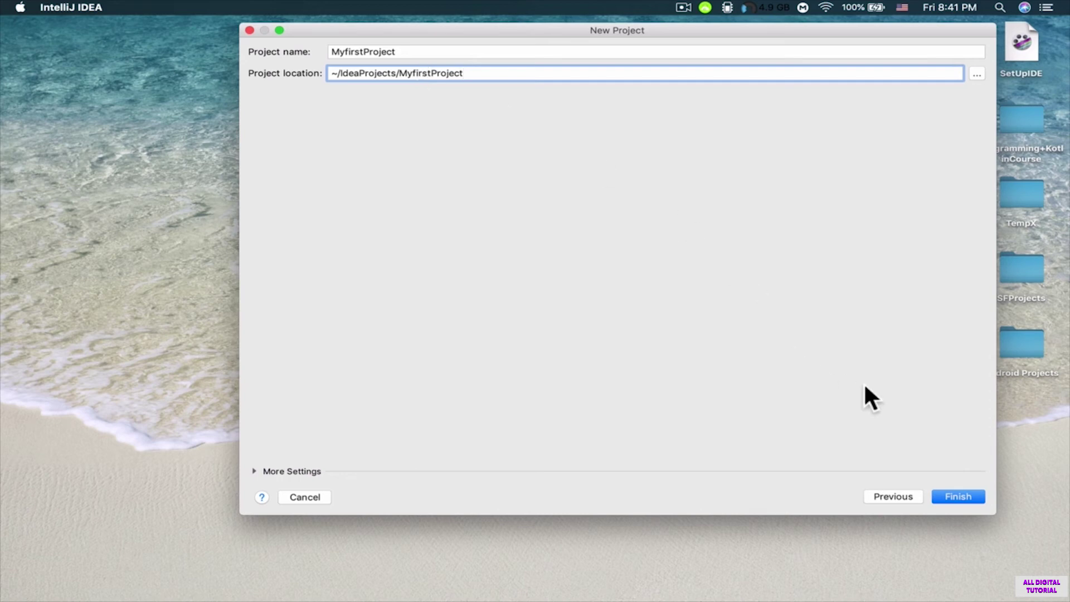
# Step: Finish creating MyfirstProject and accept the creation of its project directory
pyautogui.click(957, 496)
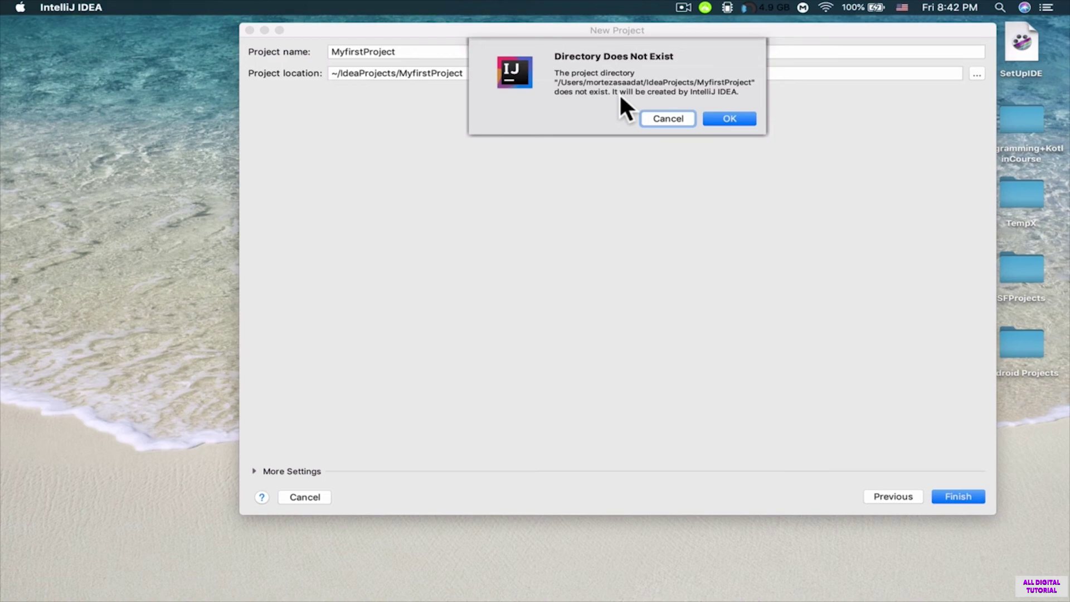
pyautogui.click(731, 116)
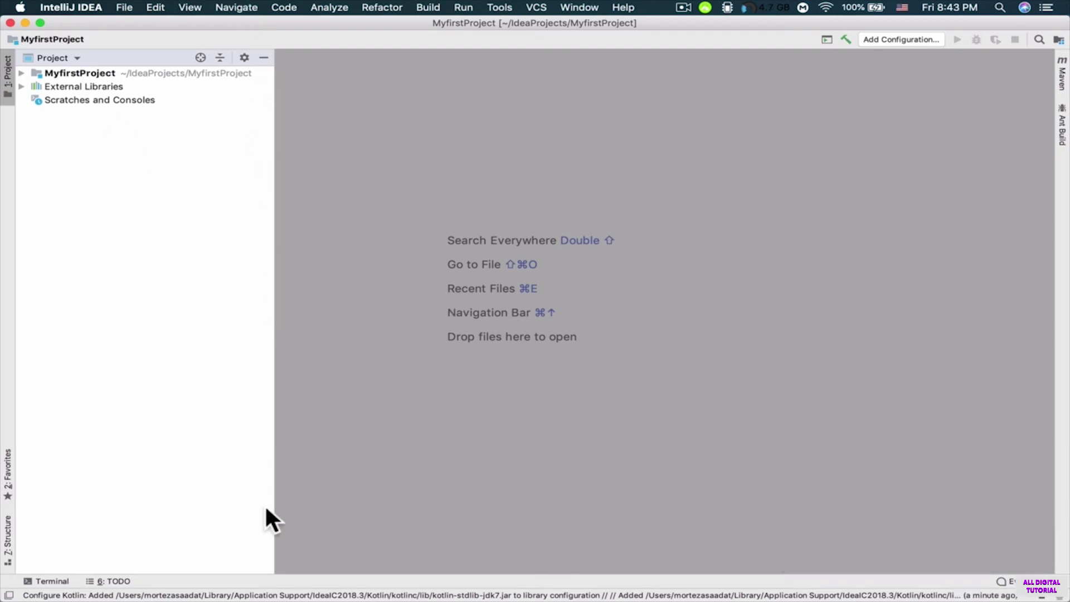
# Step: Hide the Project tool window
pyautogui.click(193, 5)
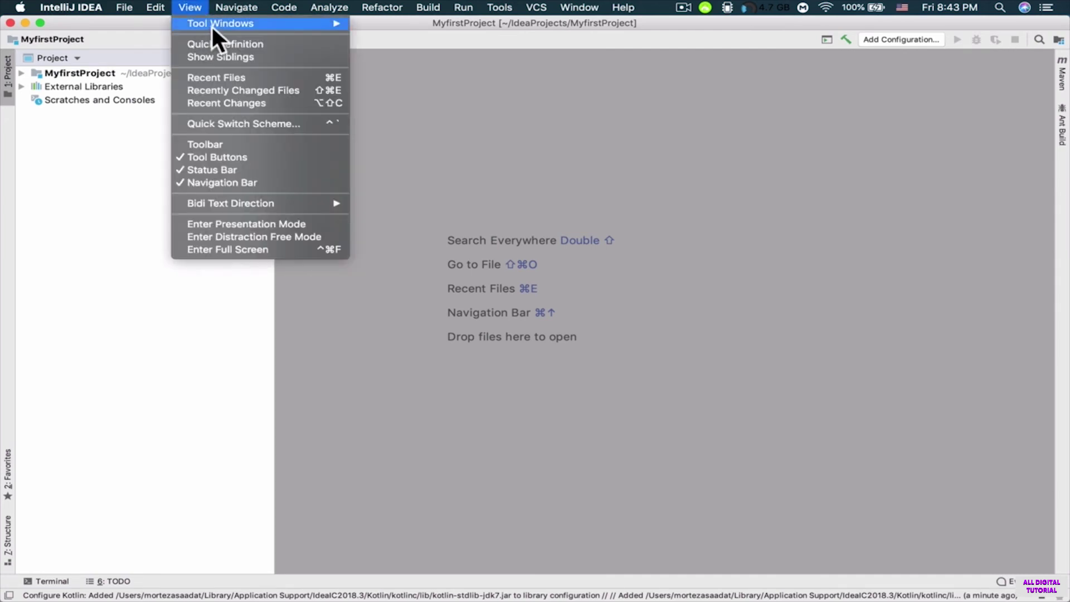
pyautogui.moveTo(212, 25)
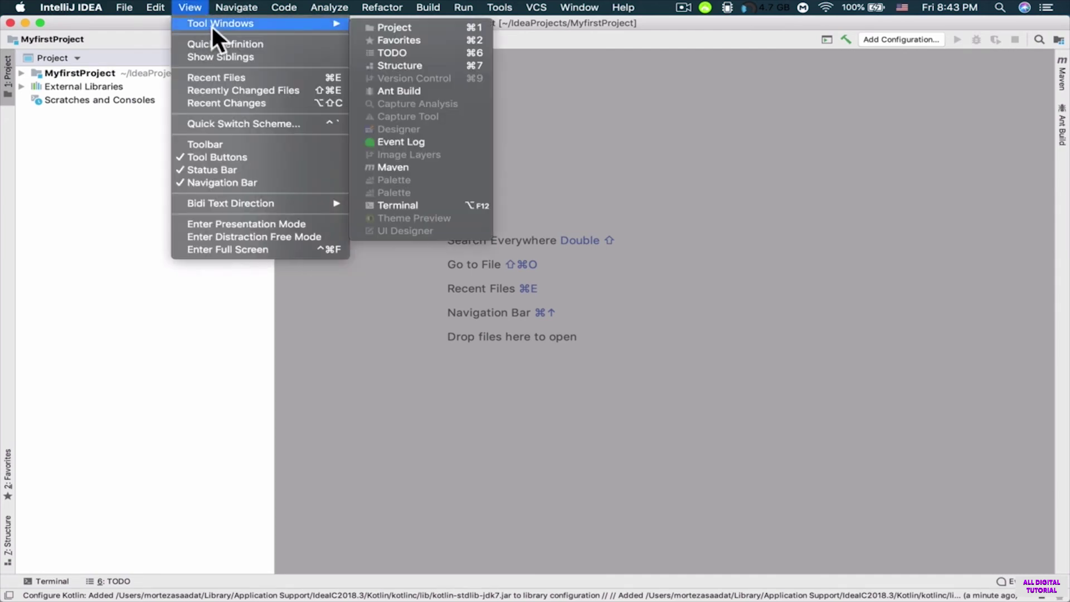
pyautogui.click(416, 25)
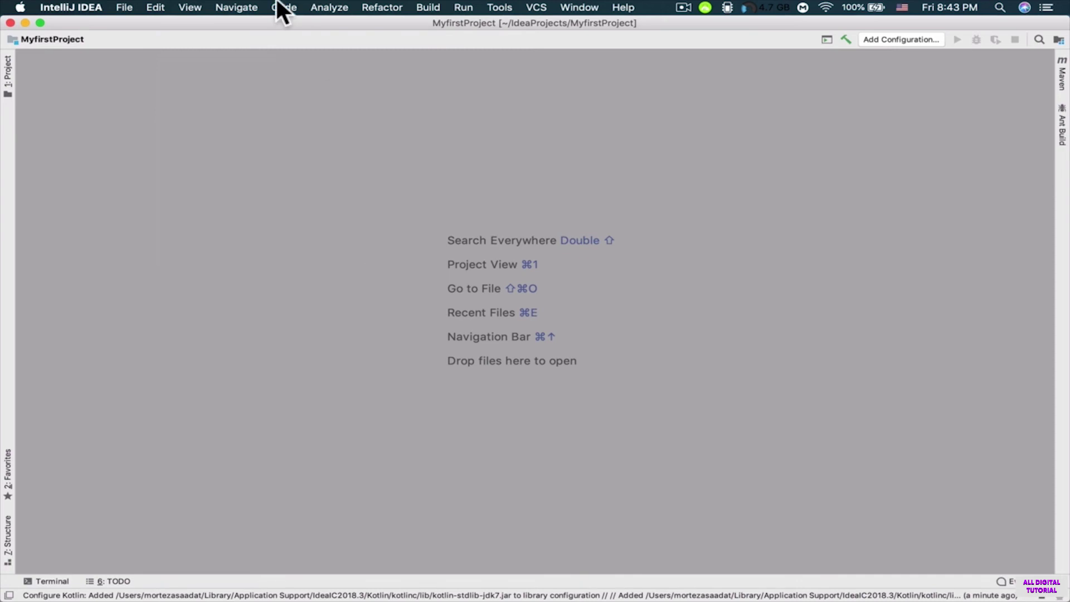
# Step: Show the Project tool window again
pyautogui.click(190, 8)
pyautogui.moveTo(202, 18)
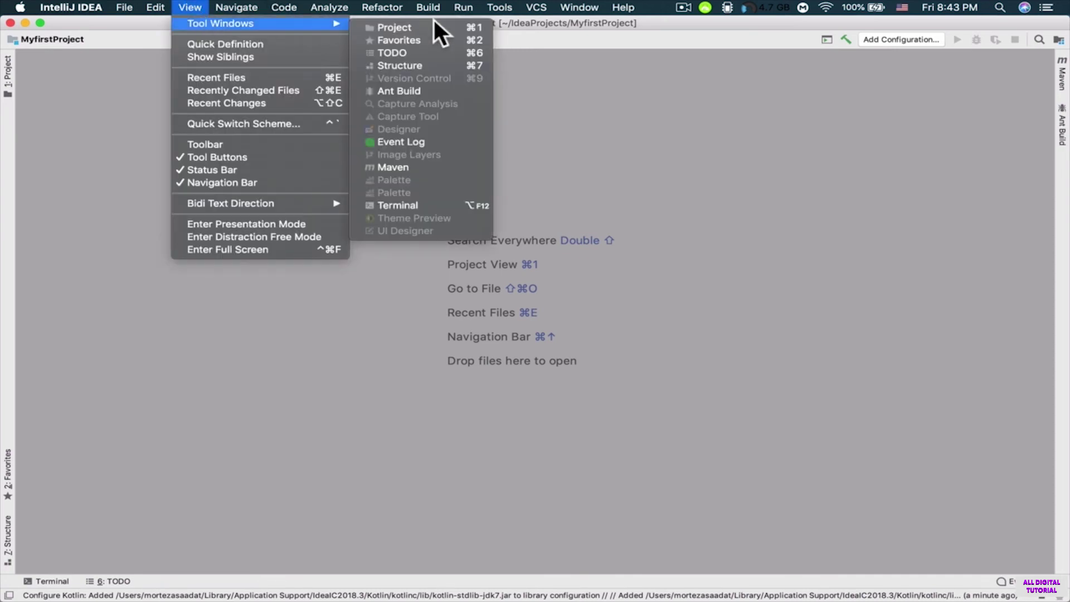
pyautogui.click(434, 26)
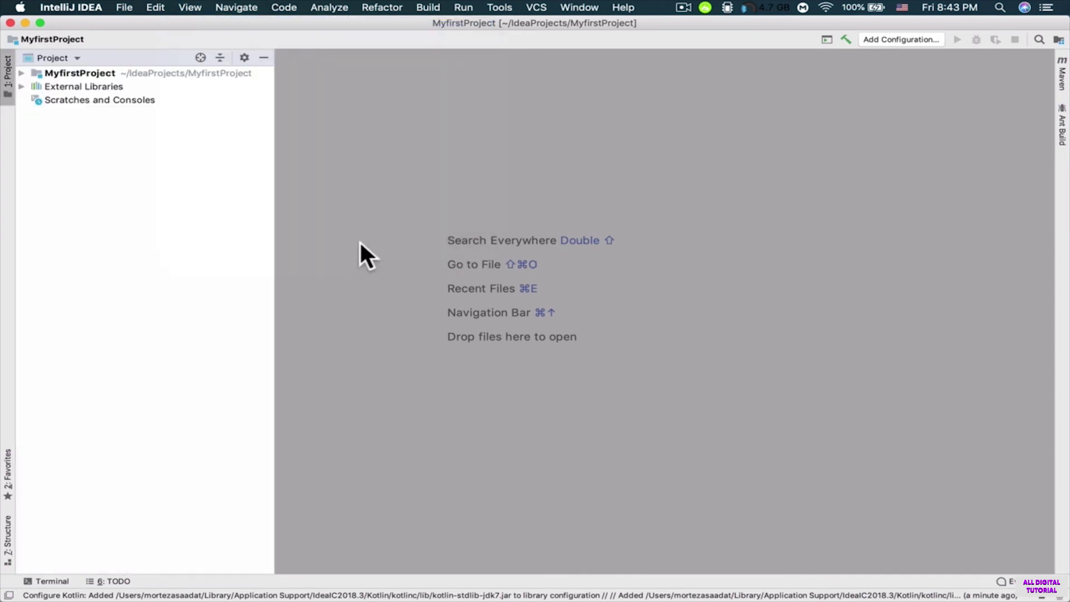
pyautogui.click(187, 7)
pyautogui.moveTo(208, 22)
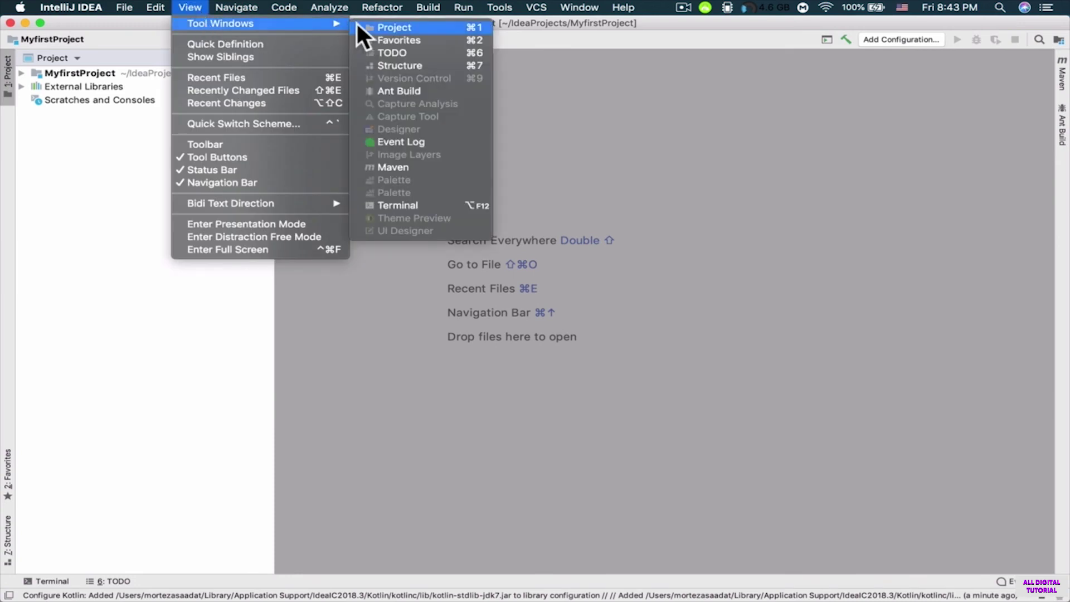
pyautogui.click(460, 26)
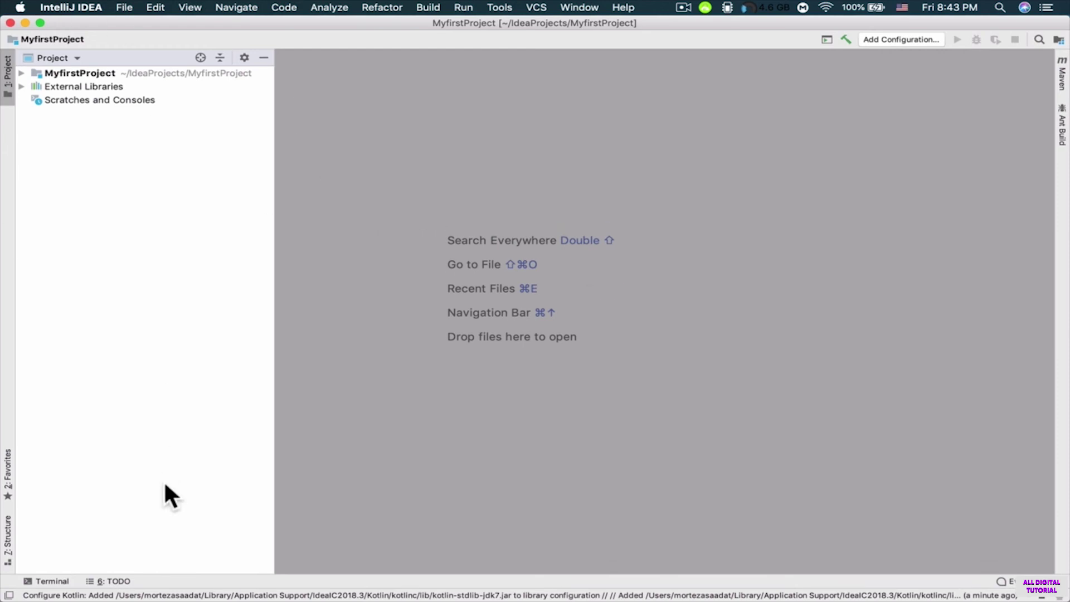
pyautogui.click(123, 8)
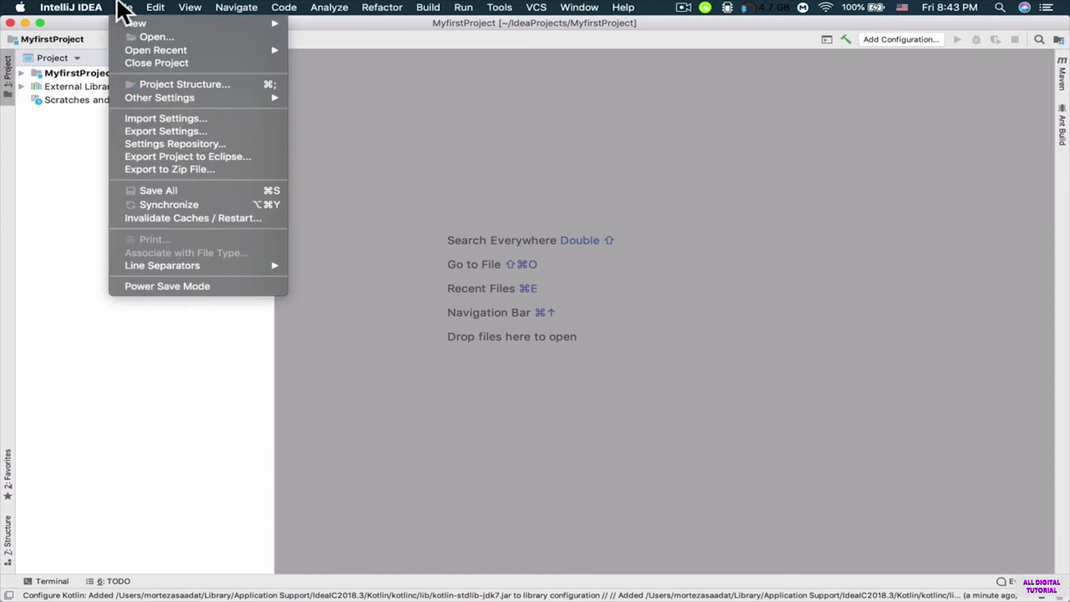
pyautogui.click(102, 2)
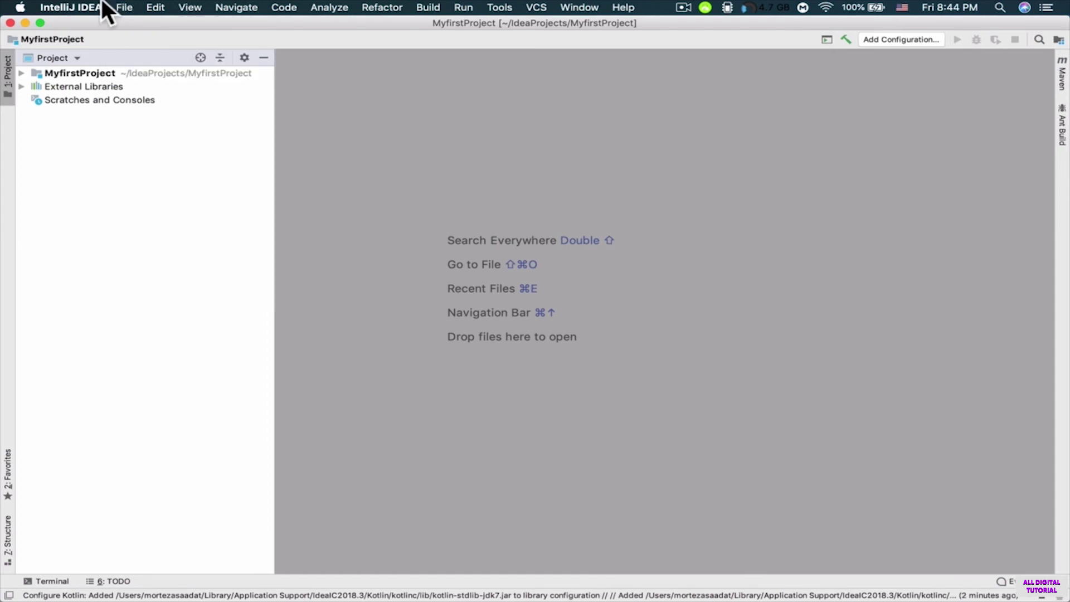
# Step: Open the appearance preferences and apply the Darcula theme to the IDE
pyautogui.click(90, 8)
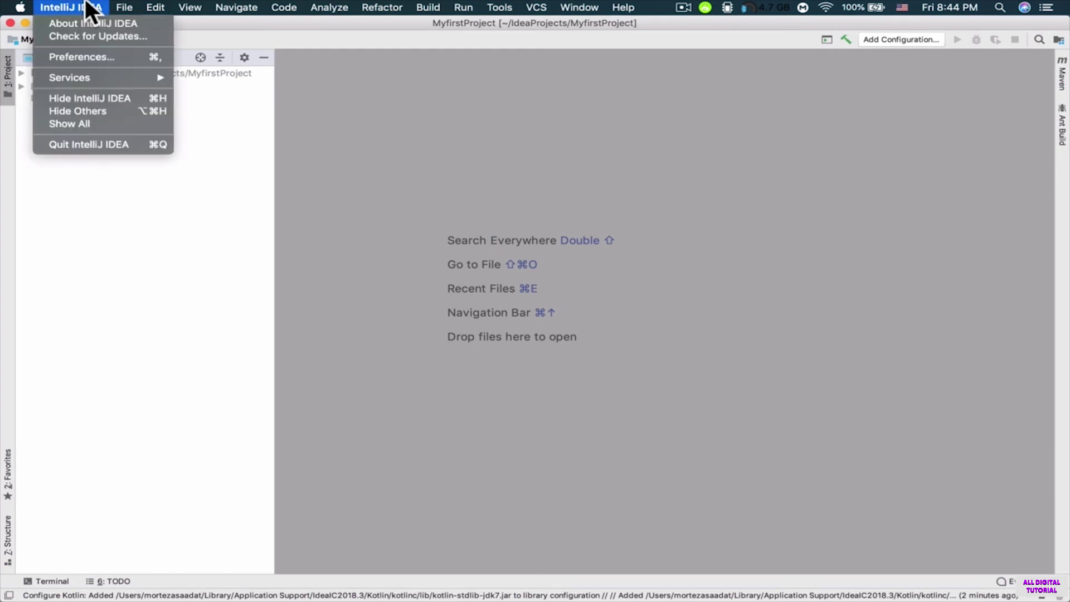
pyautogui.click(97, 57)
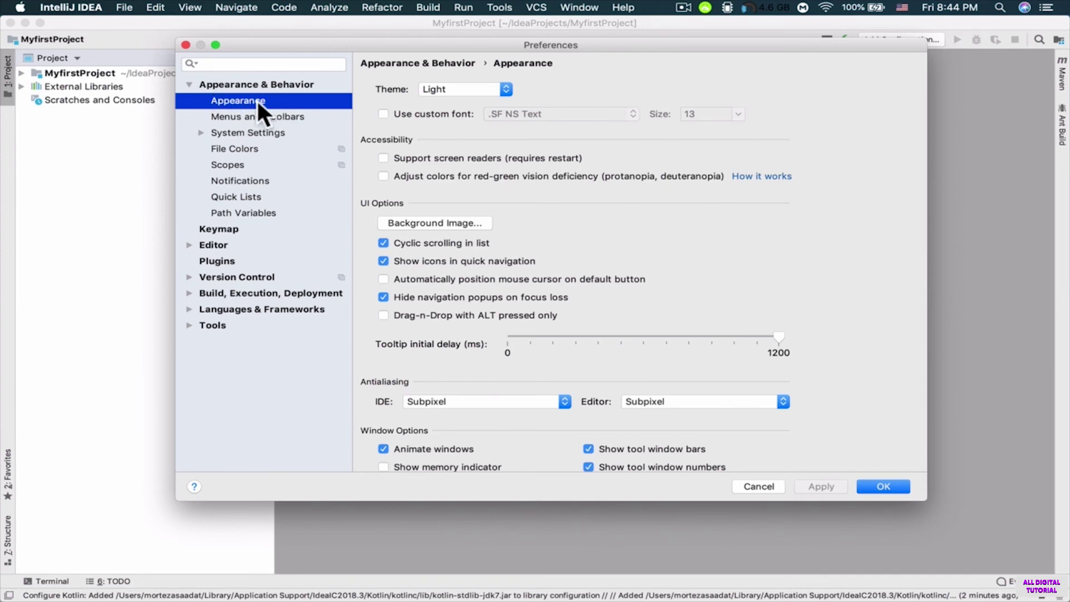
pyautogui.click(430, 85)
pyautogui.click(455, 117)
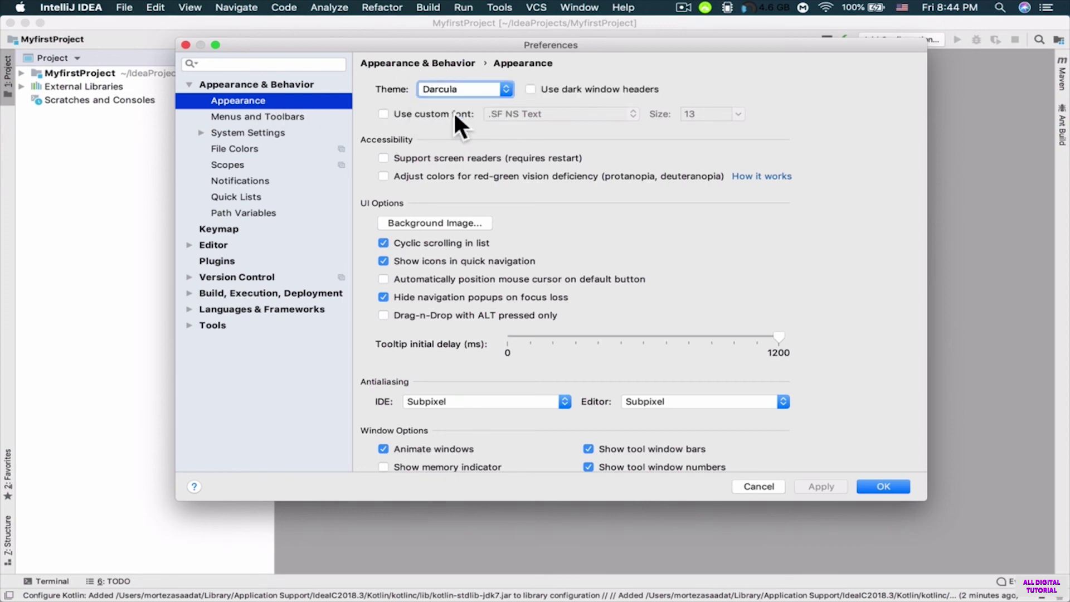
pyautogui.click(809, 486)
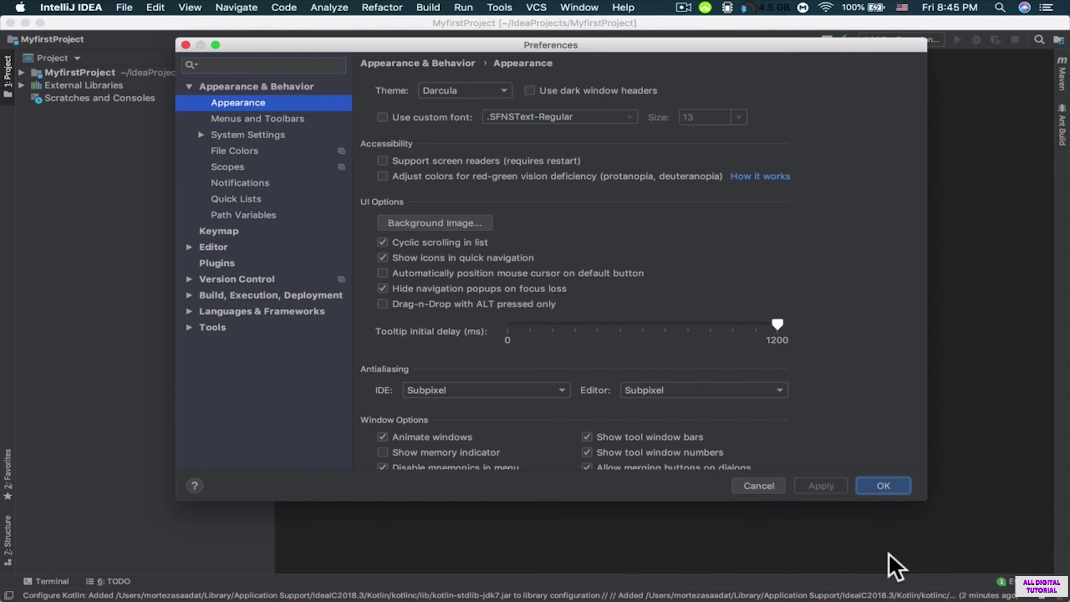
# Step: Switch the IDE theme back to Light and apply it
pyautogui.click(472, 91)
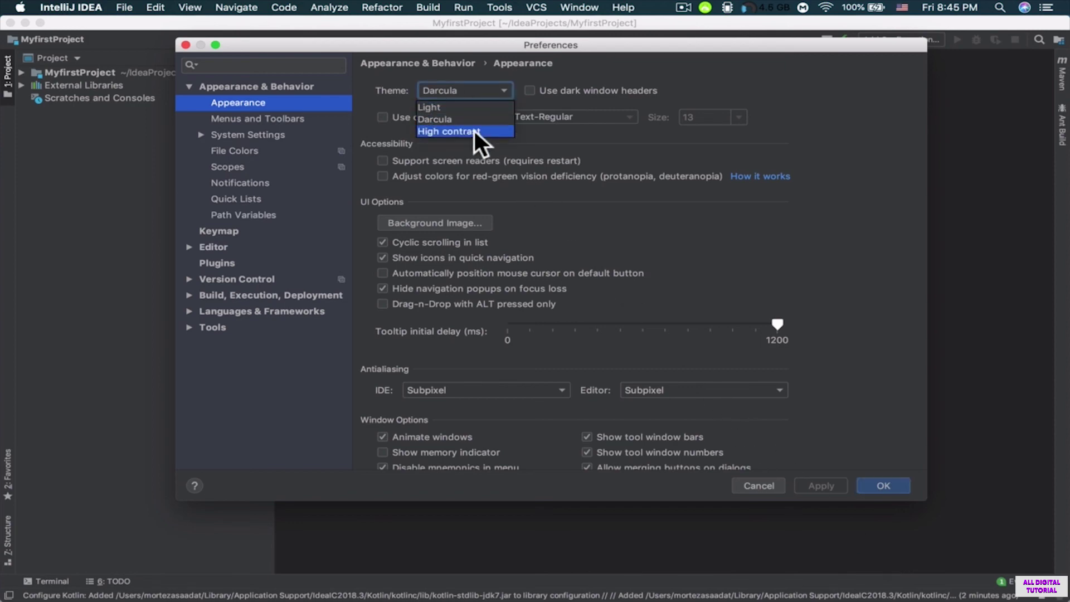
pyautogui.click(447, 107)
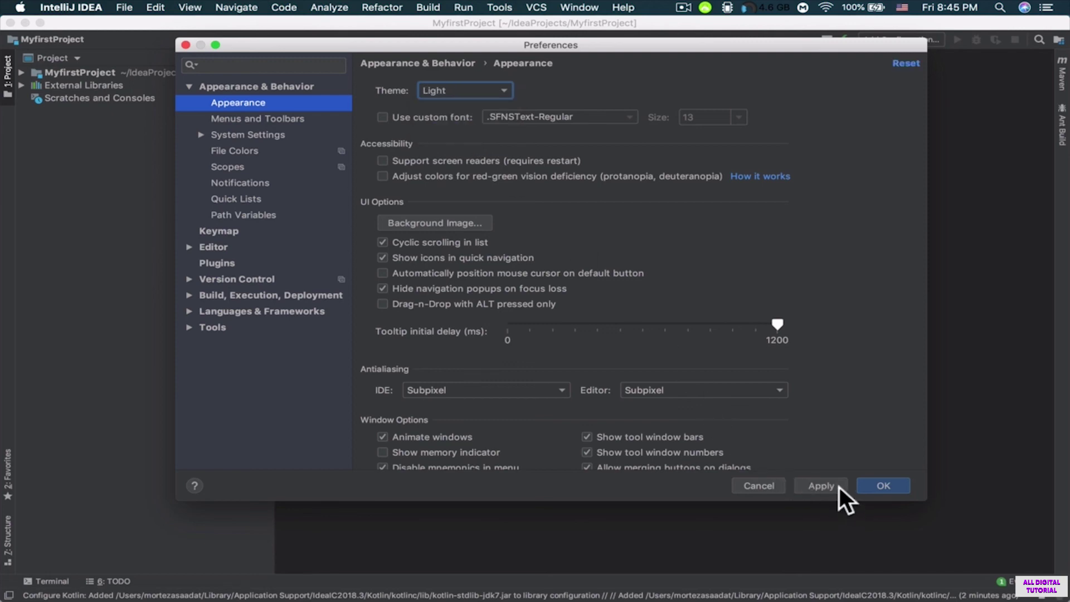
pyautogui.click(839, 486)
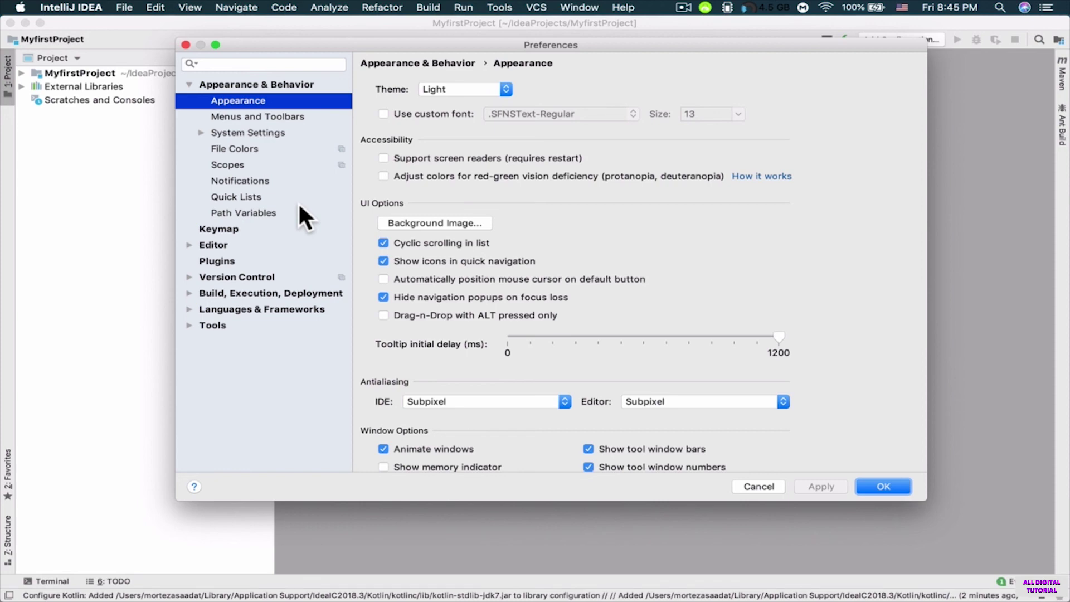
# Step: Examine the editor's font settings and the list of available fonts in the preferences
pyautogui.click(212, 247)
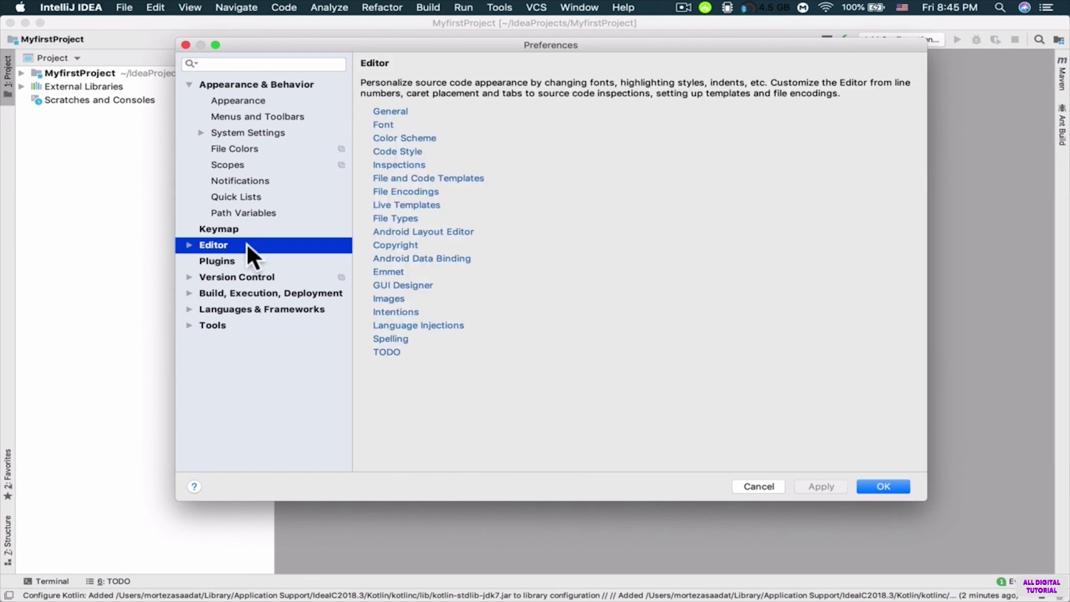
pyautogui.click(189, 245)
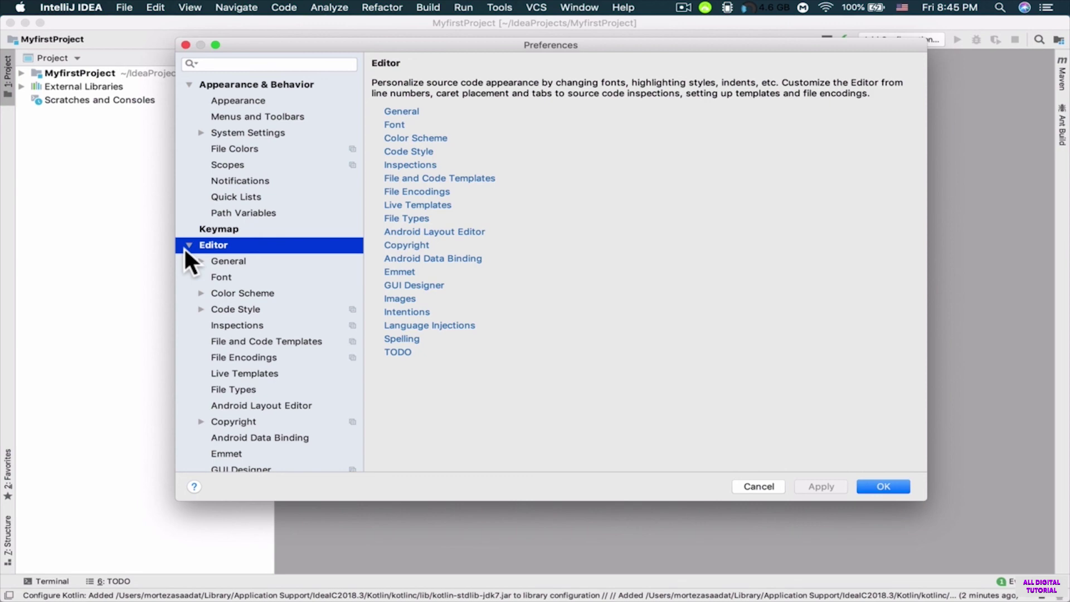
pyautogui.click(243, 275)
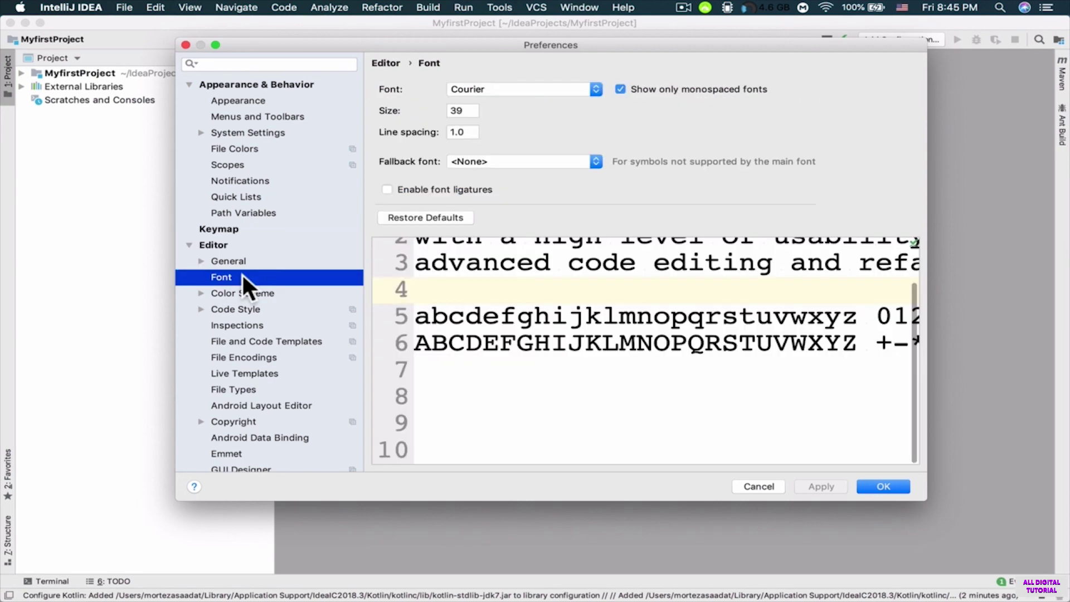
pyautogui.click(488, 85)
pyautogui.scroll(-3, 533, 119)
pyautogui.click(633, 117)
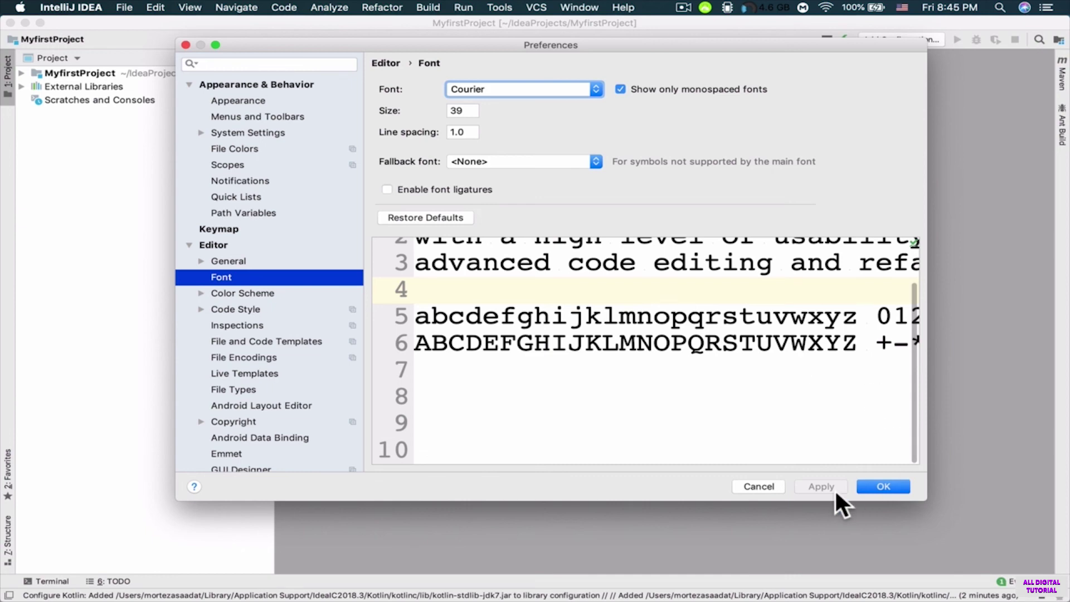
pyautogui.click(650, 239)
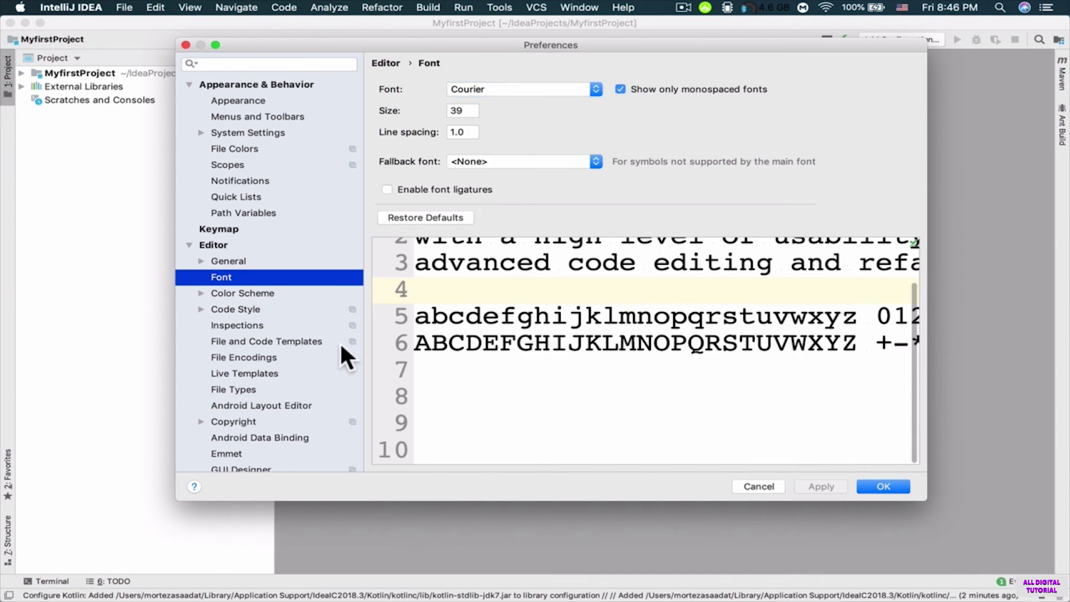
# Step: In the editor's Auto Import preferences, set Java's Insert imports on paste to All
pyautogui.click(201, 261)
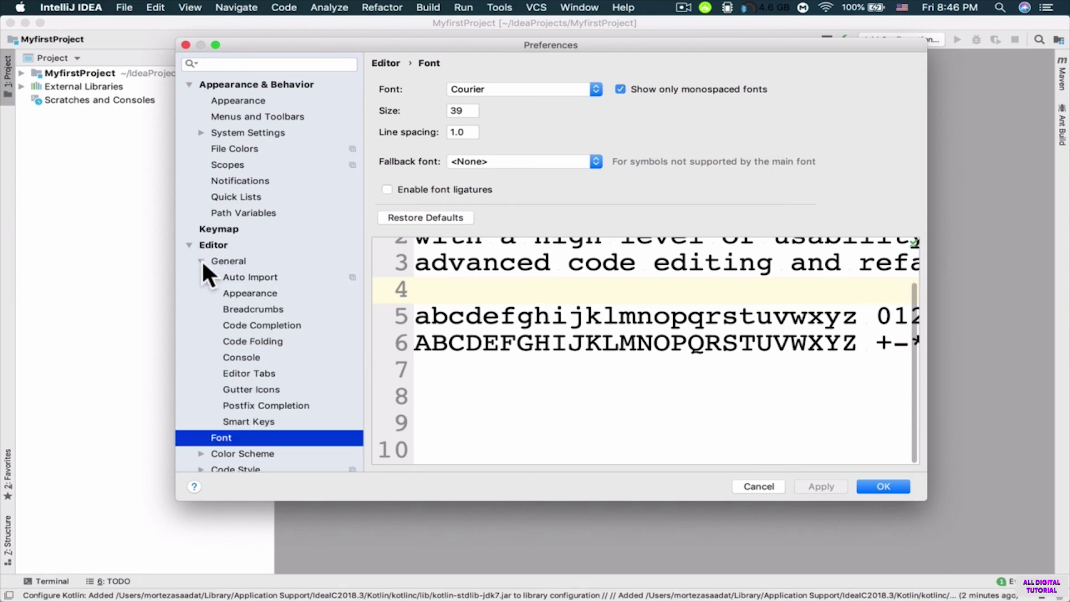
pyautogui.click(255, 277)
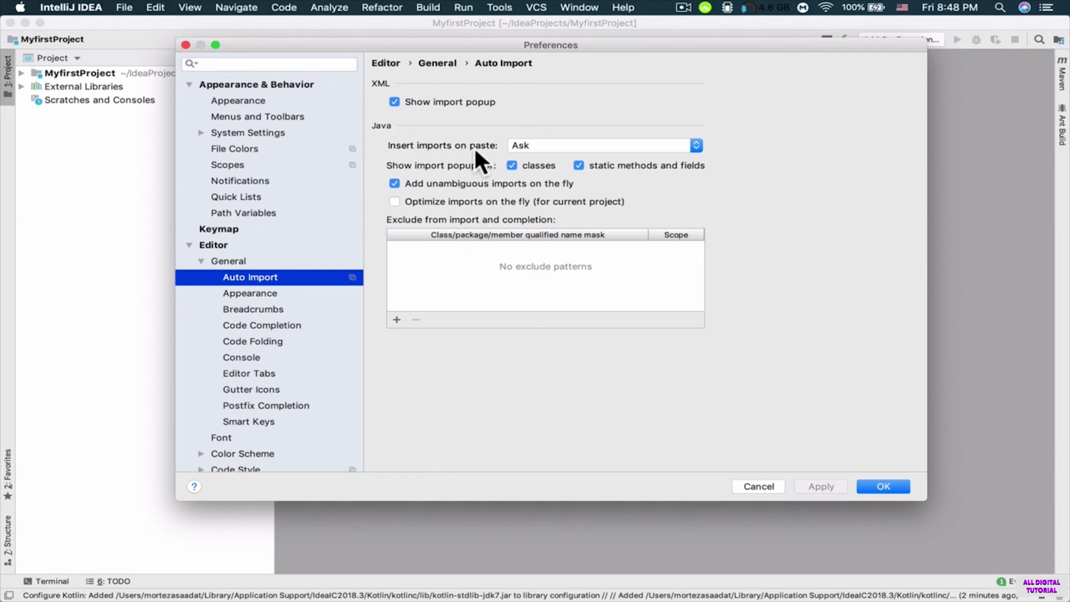
pyautogui.click(522, 146)
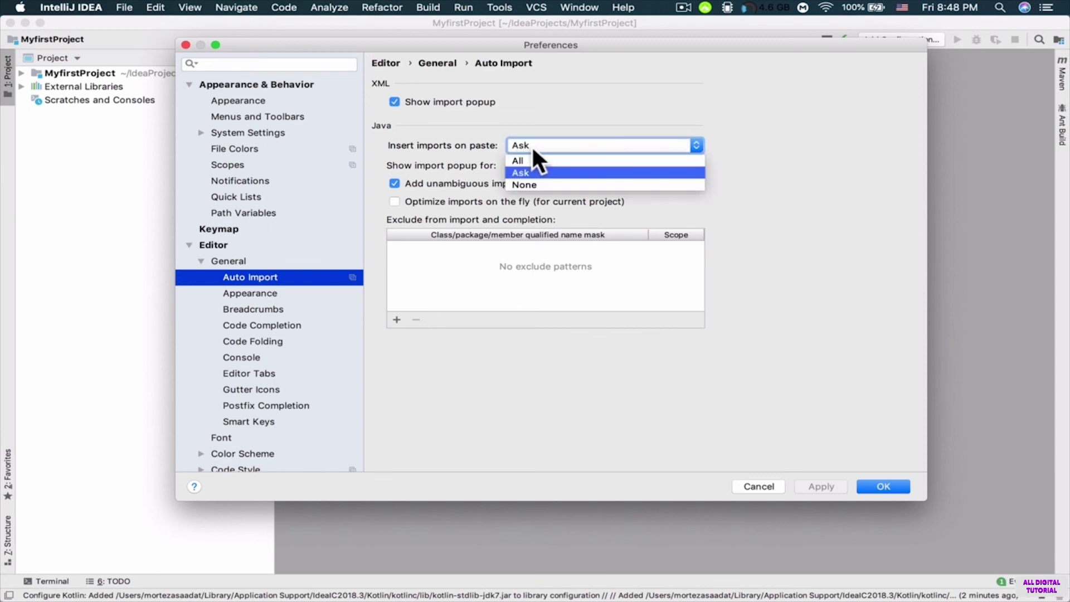
pyautogui.click(535, 159)
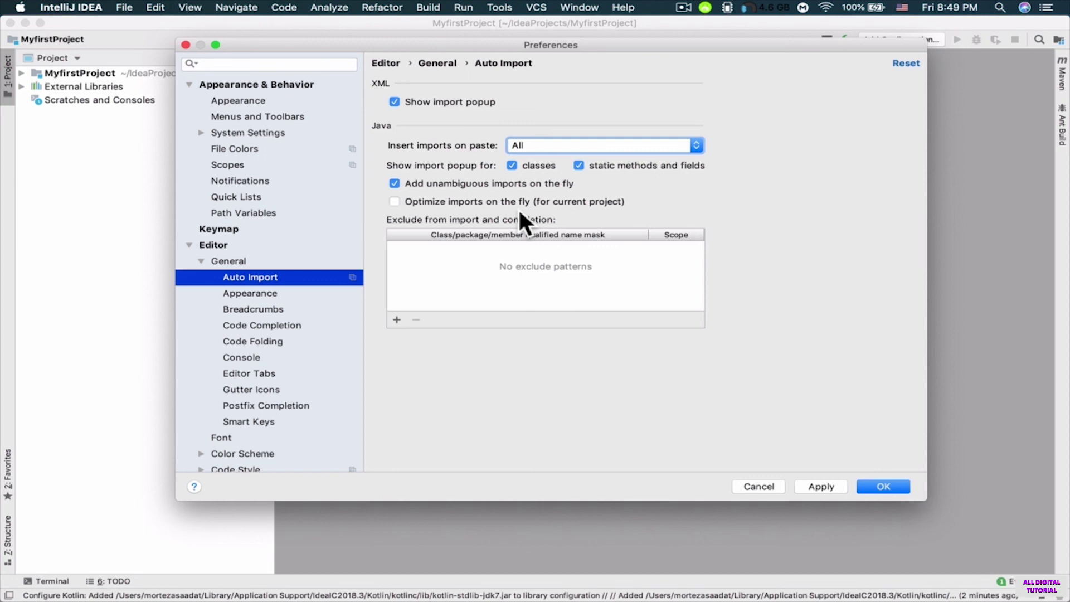
# Step: Set Java's Insert imports on paste back to Ask and accept the preferences
pyautogui.click(573, 146)
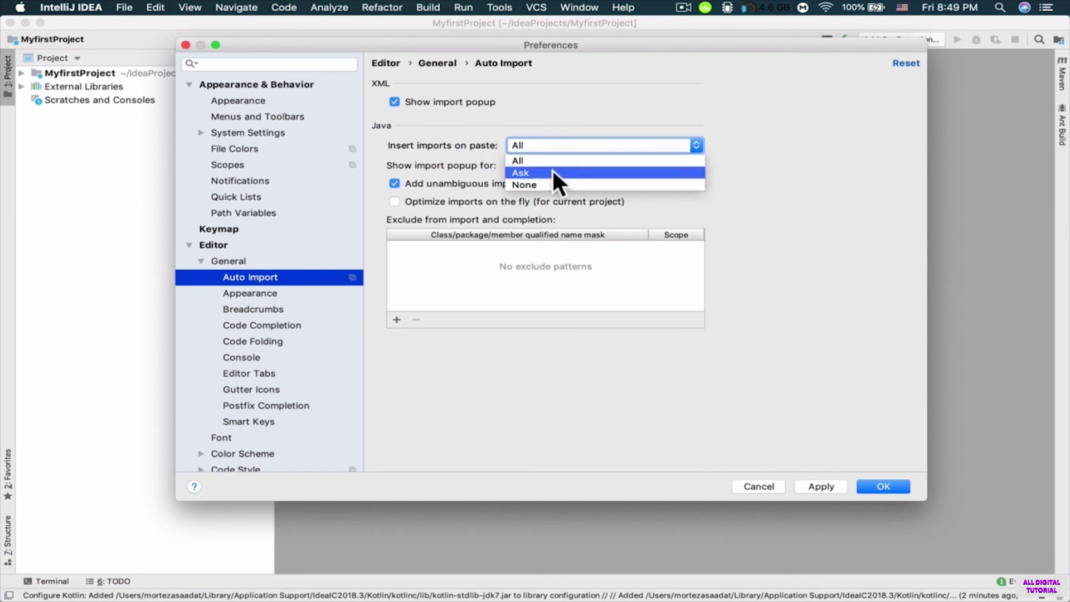
pyautogui.click(543, 173)
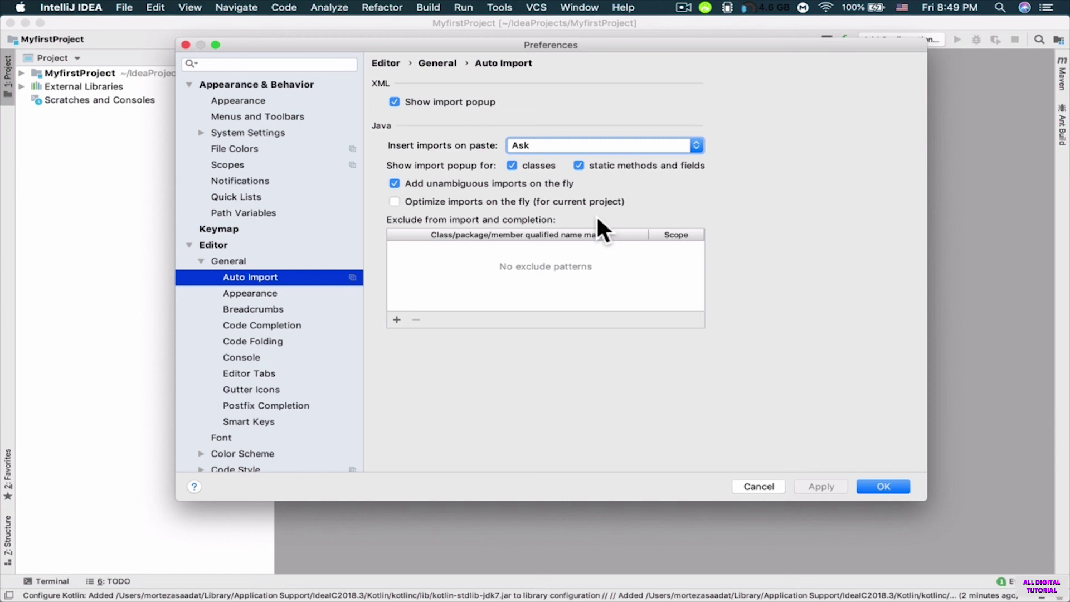
pyautogui.click(896, 492)
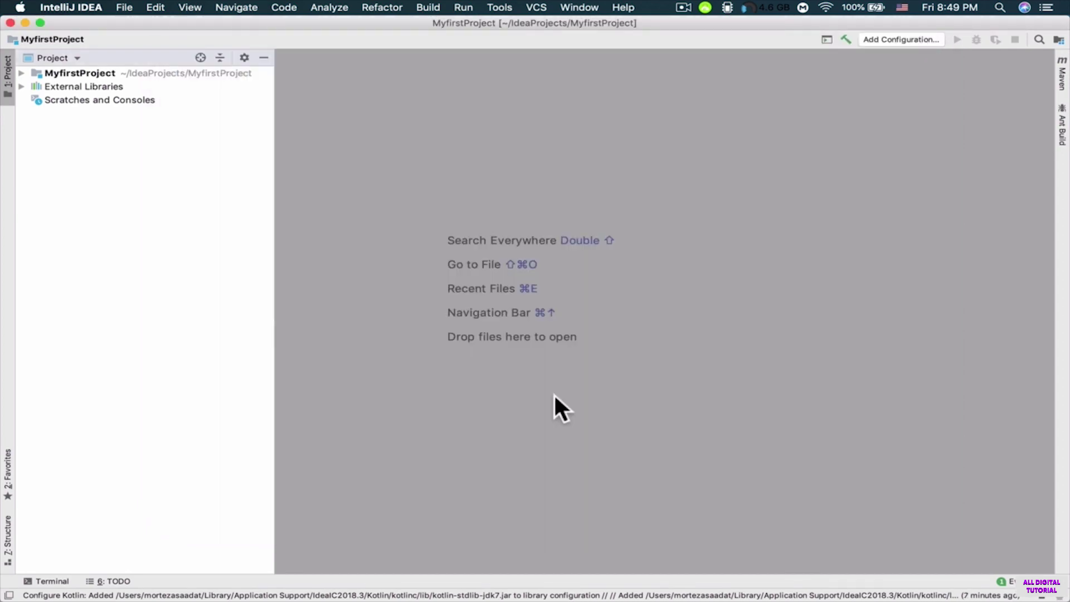